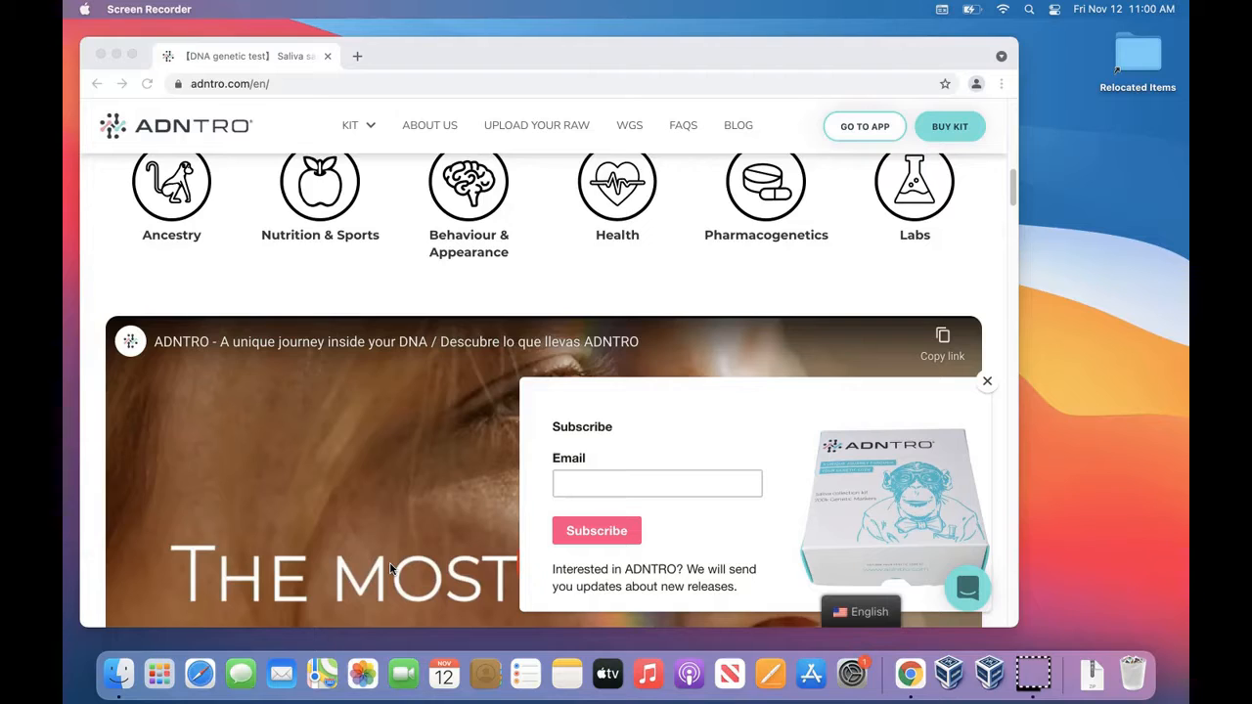
pyautogui.click(117, 665)
pyautogui.click(97, 620)
pyautogui.click(95, 618)
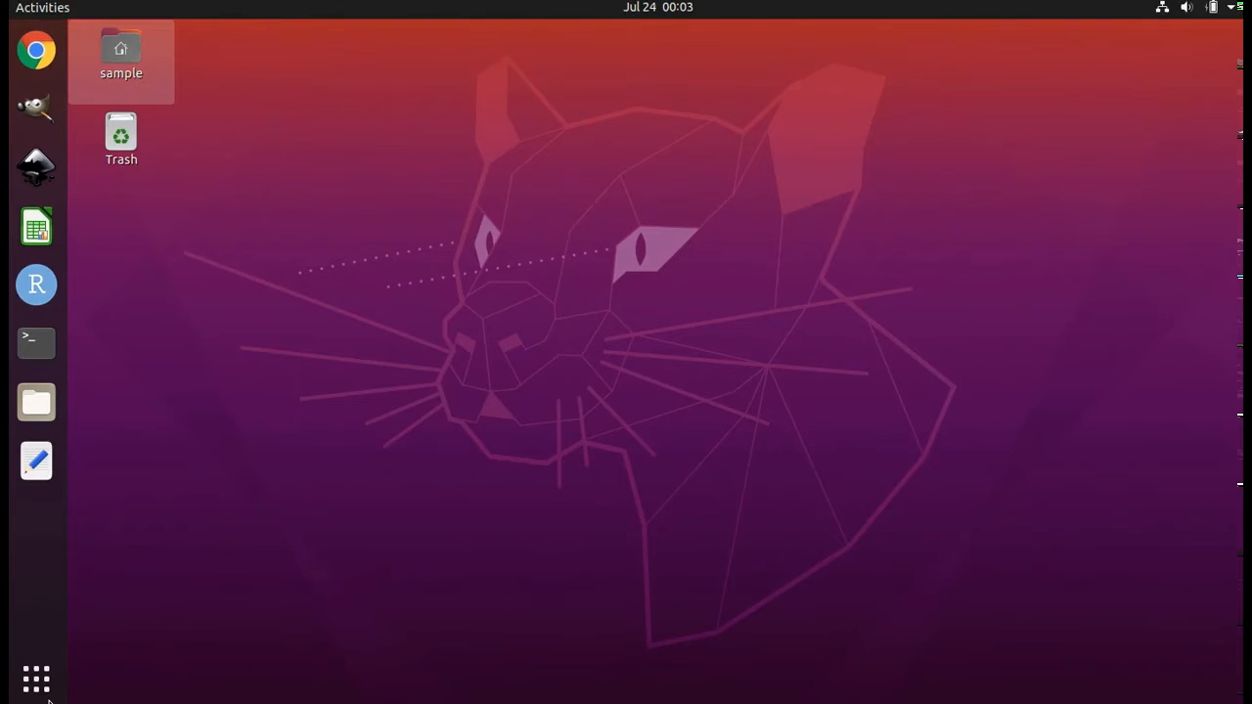
pyautogui.click(42, 661)
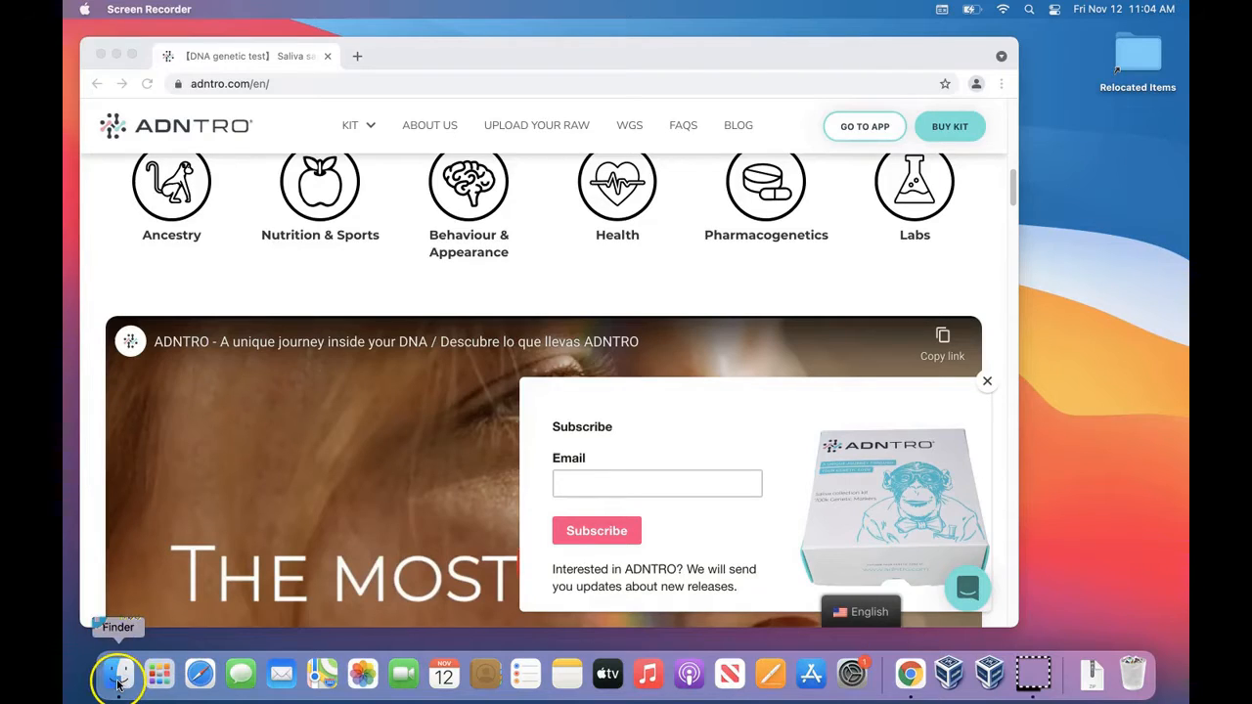
# - Extract the genome ZIP archive in the Mac's Downloads folder and switch back to the Chrome window
pyautogui.click(117, 683)
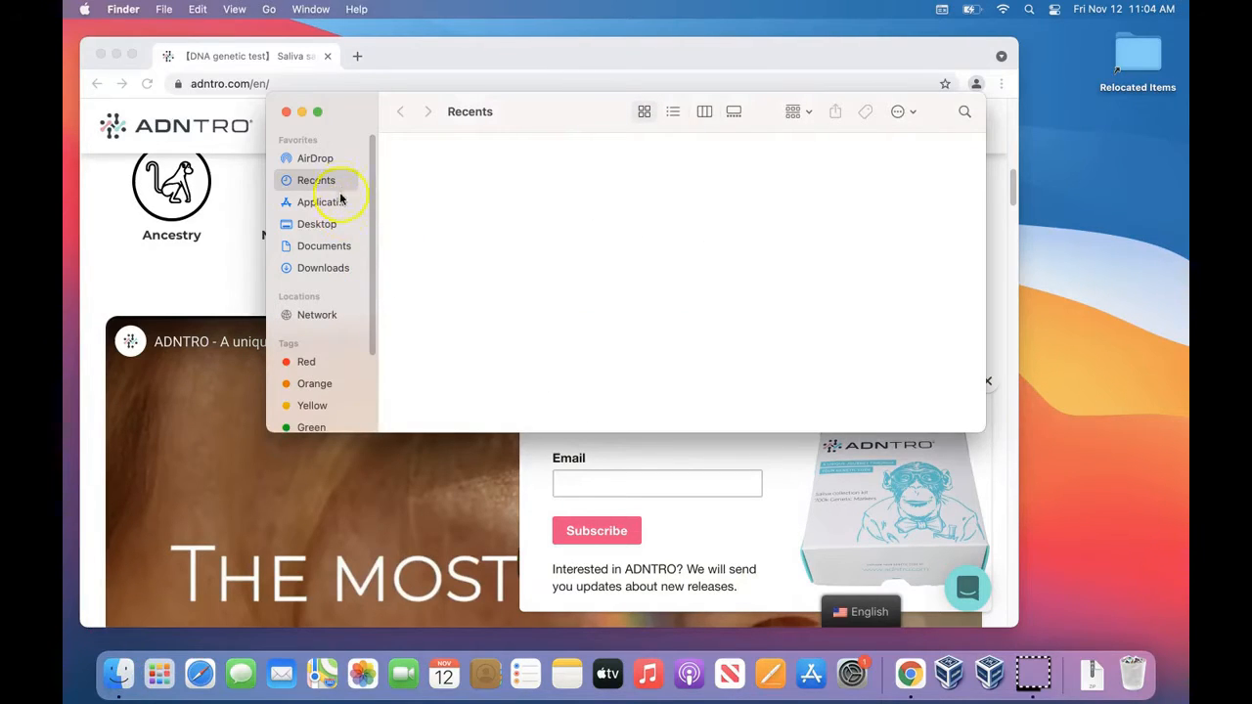
pyautogui.click(332, 269)
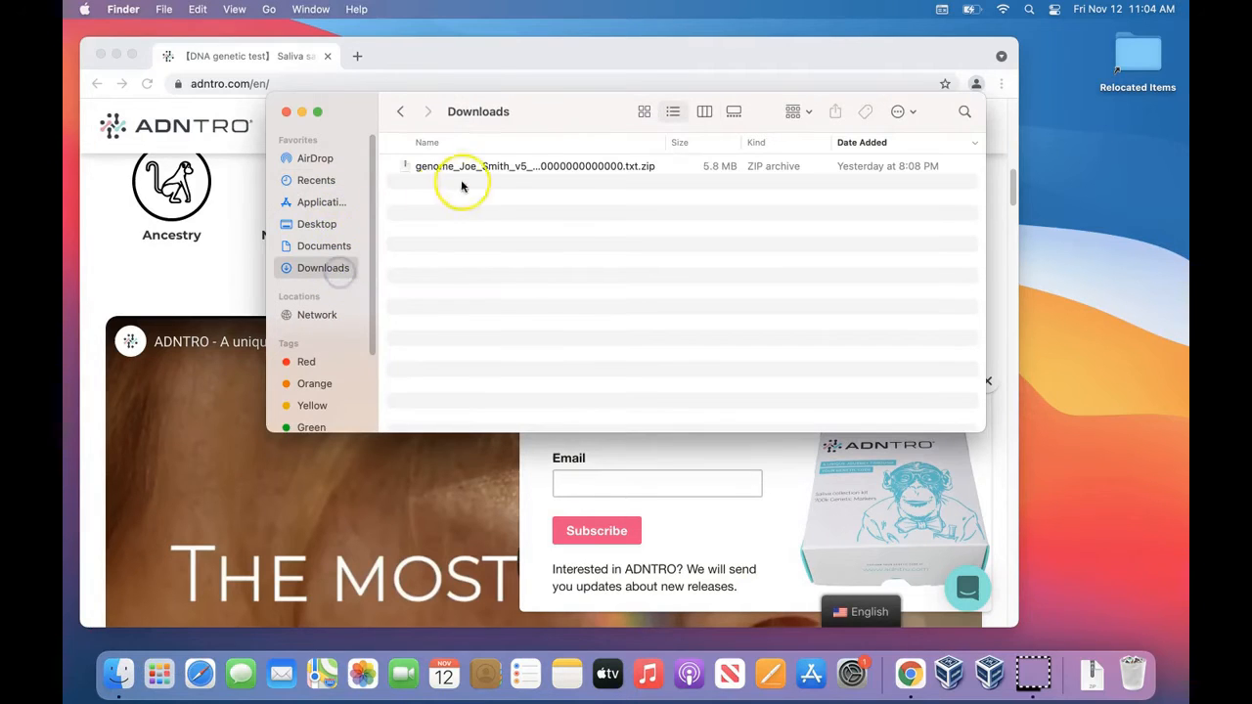
pyautogui.click(511, 169)
pyautogui.click(511, 169)
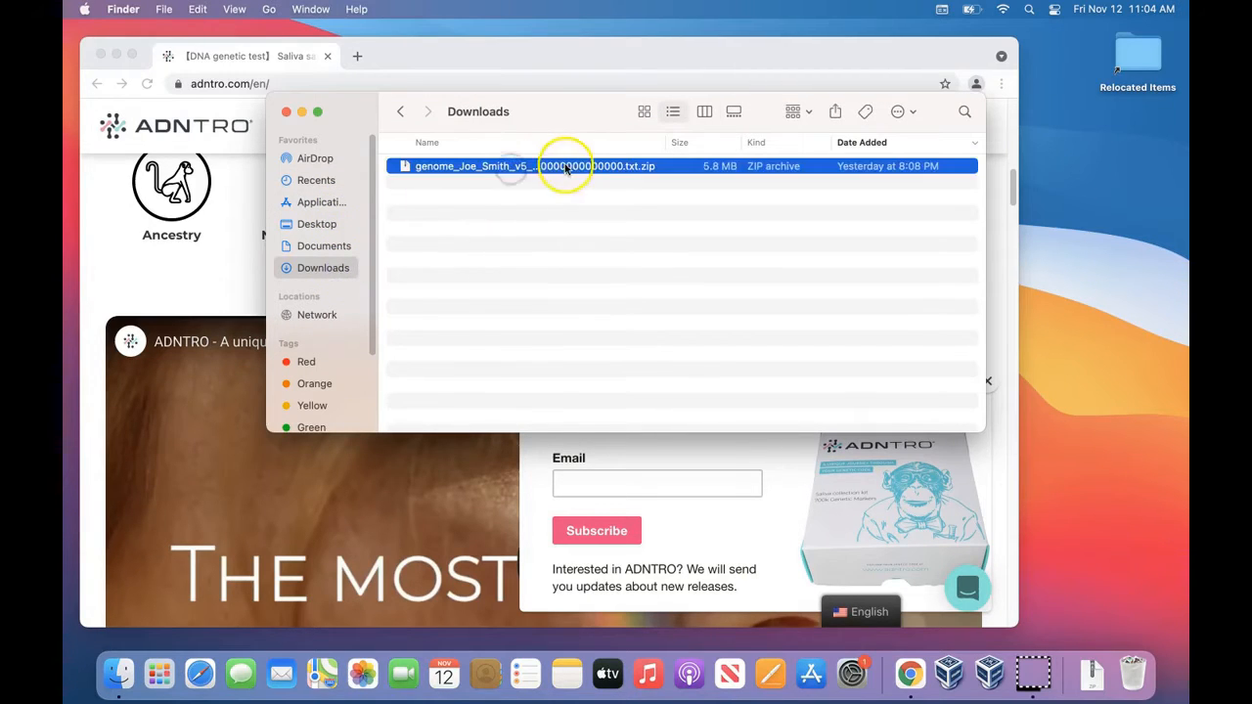
pyautogui.click(734, 170)
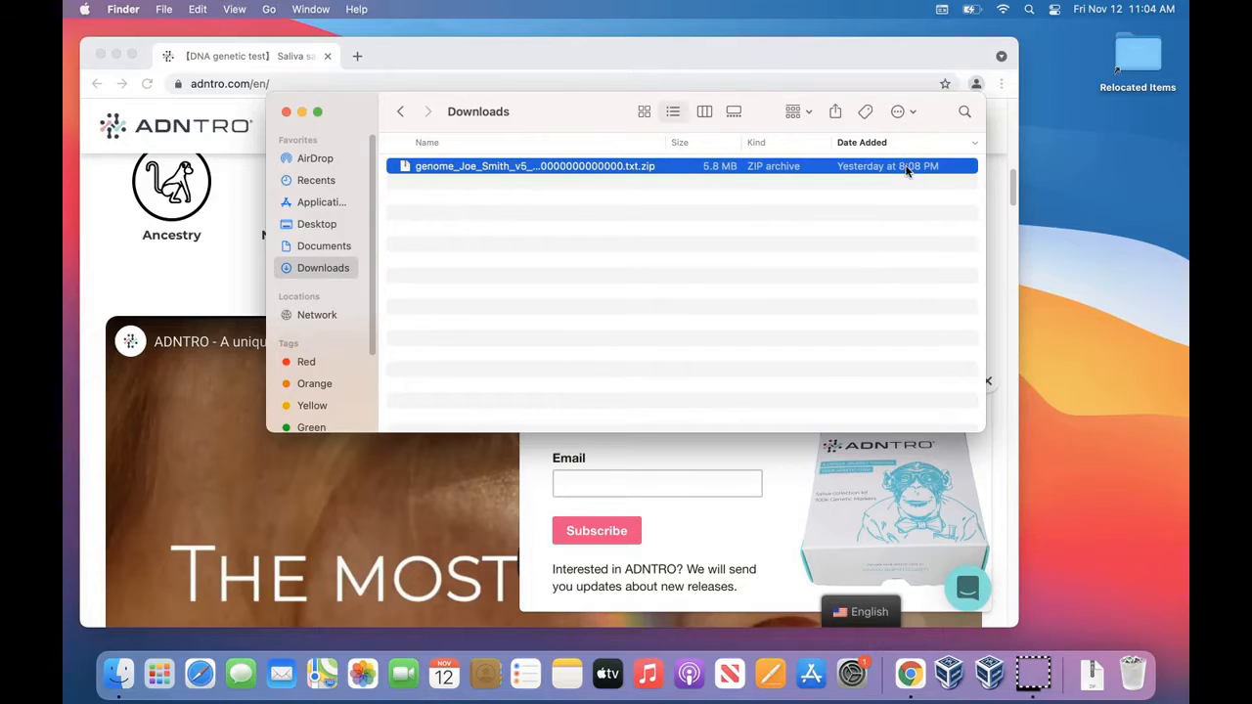
pyautogui.doubleClick(405, 168)
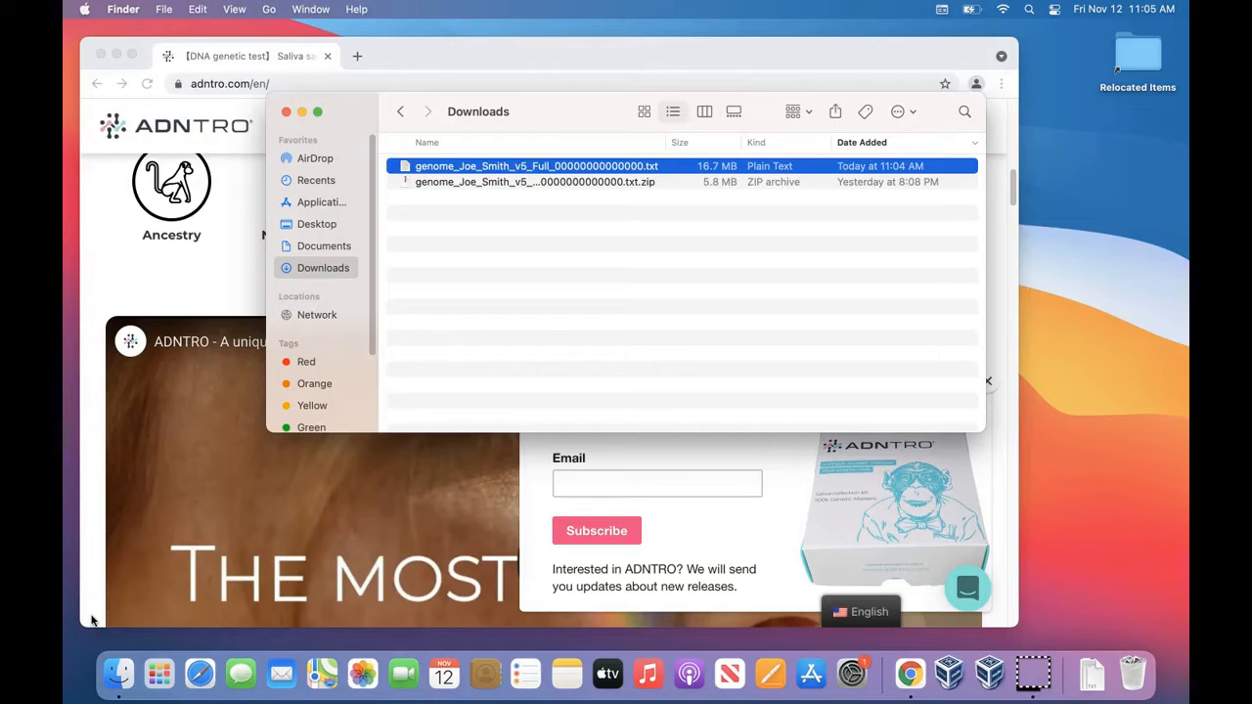
pyautogui.click(769, 51)
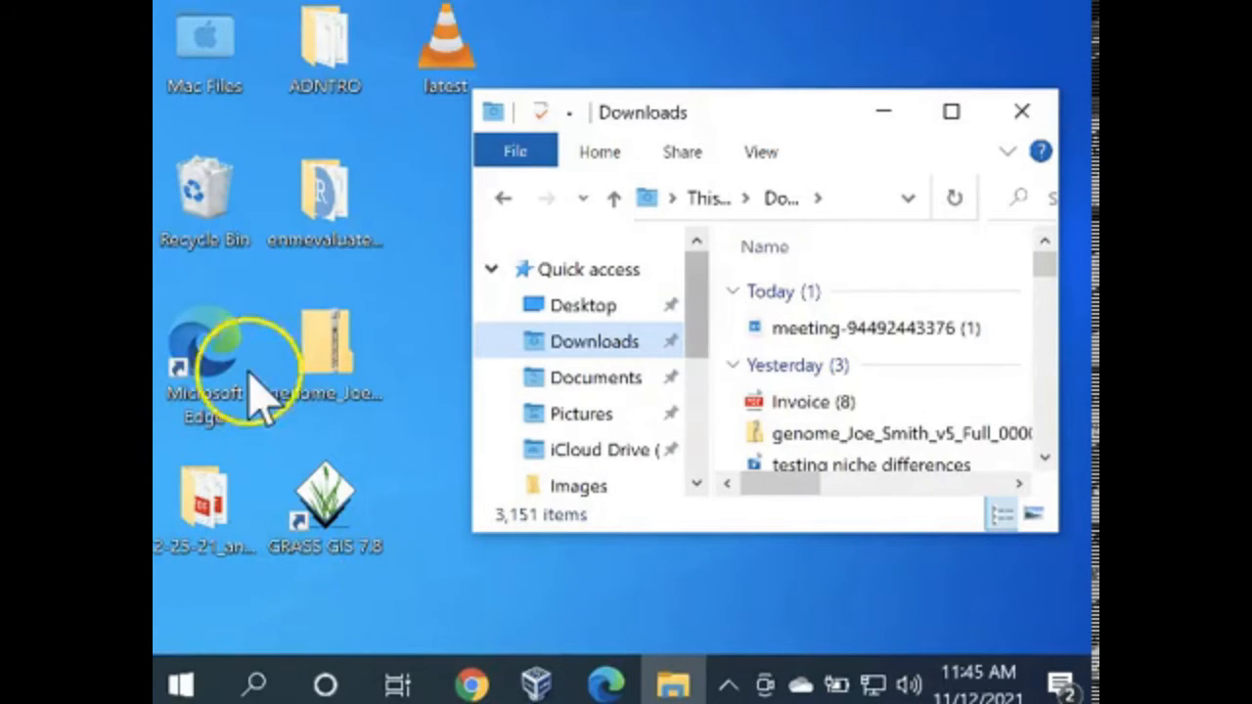
# - On the Windows computer, go to the Downloads folder and open the genome ZIP archive
pyautogui.click(673, 683)
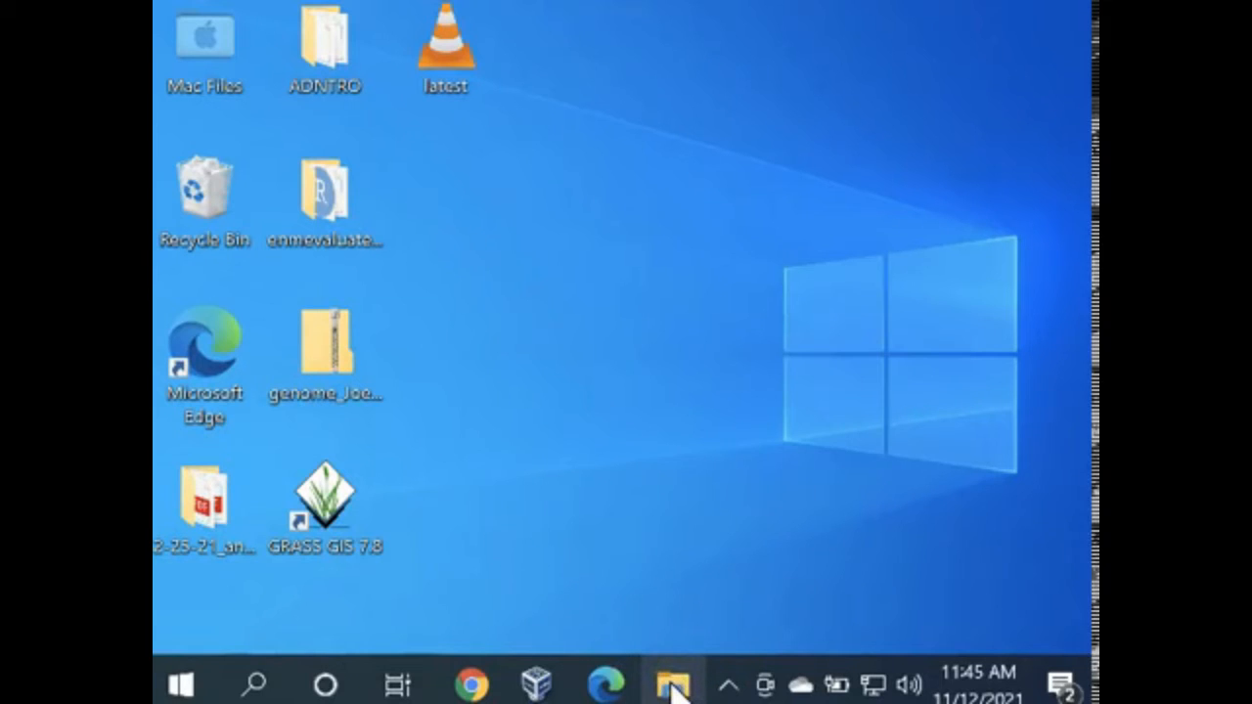
pyautogui.click(673, 685)
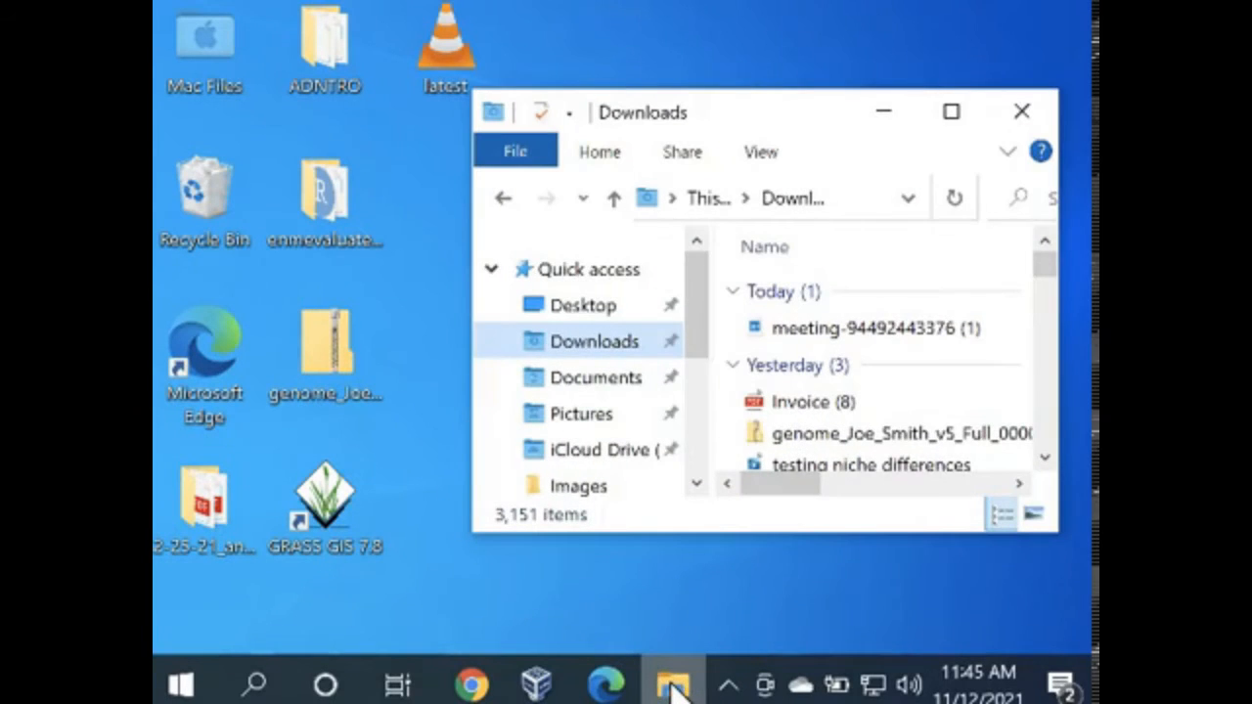
pyautogui.click(599, 337)
pyautogui.click(821, 434)
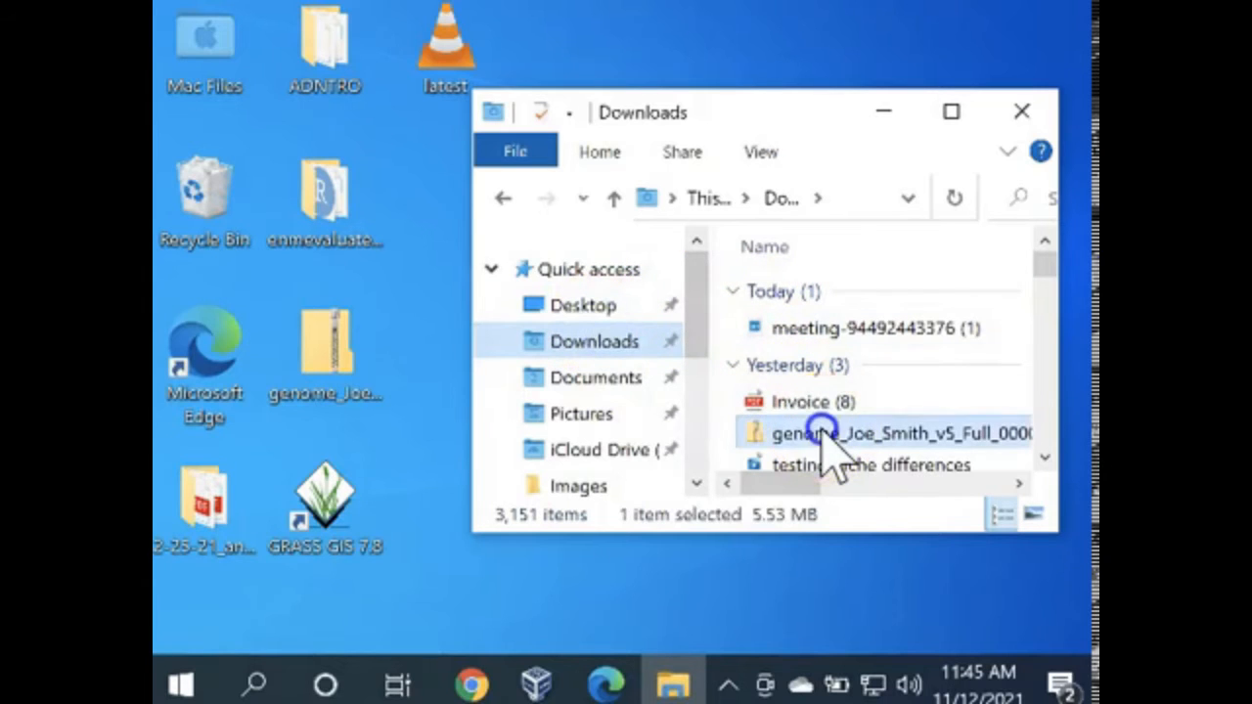
pyautogui.moveTo(808, 479); pyautogui.dragTo(780, 477)
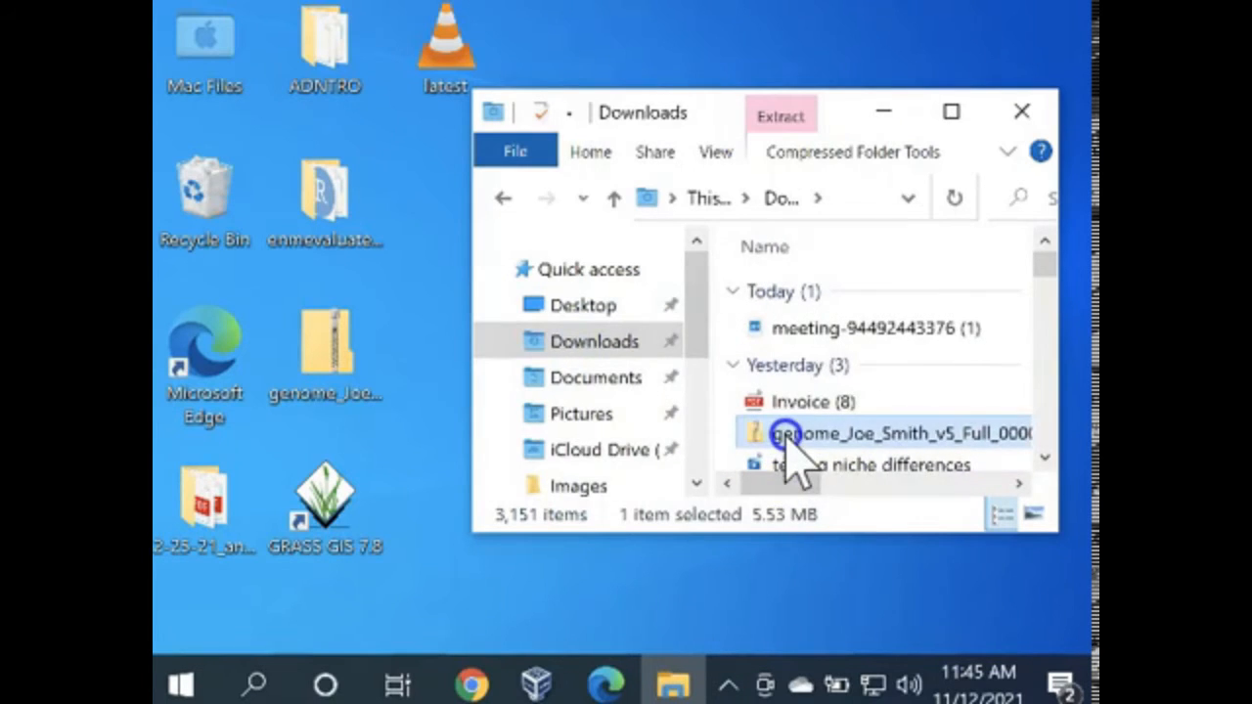
pyautogui.doubleClick(785, 434)
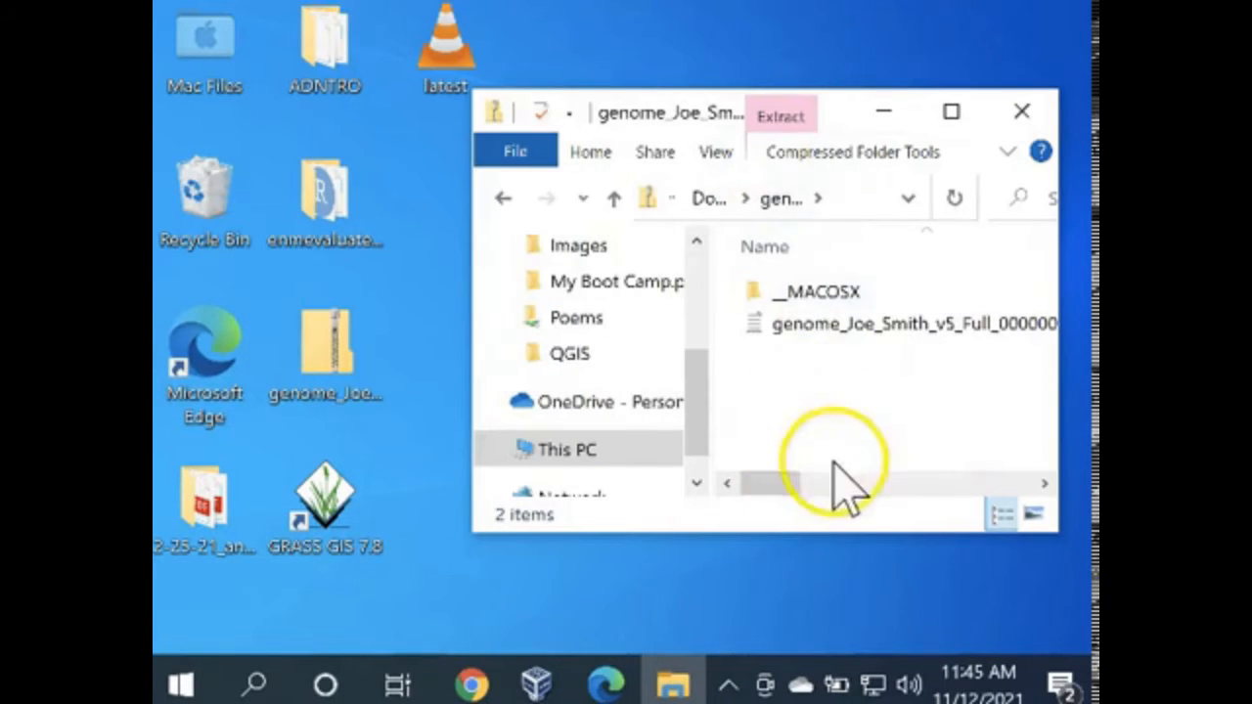
# - Copy the genome text file out of the archive into the Downloads folder
pyautogui.moveTo(761, 481)
pyautogui.mouseDown()
pyautogui.moveTo(811, 483)
pyautogui.moveTo(762, 479)
pyautogui.mouseUp()
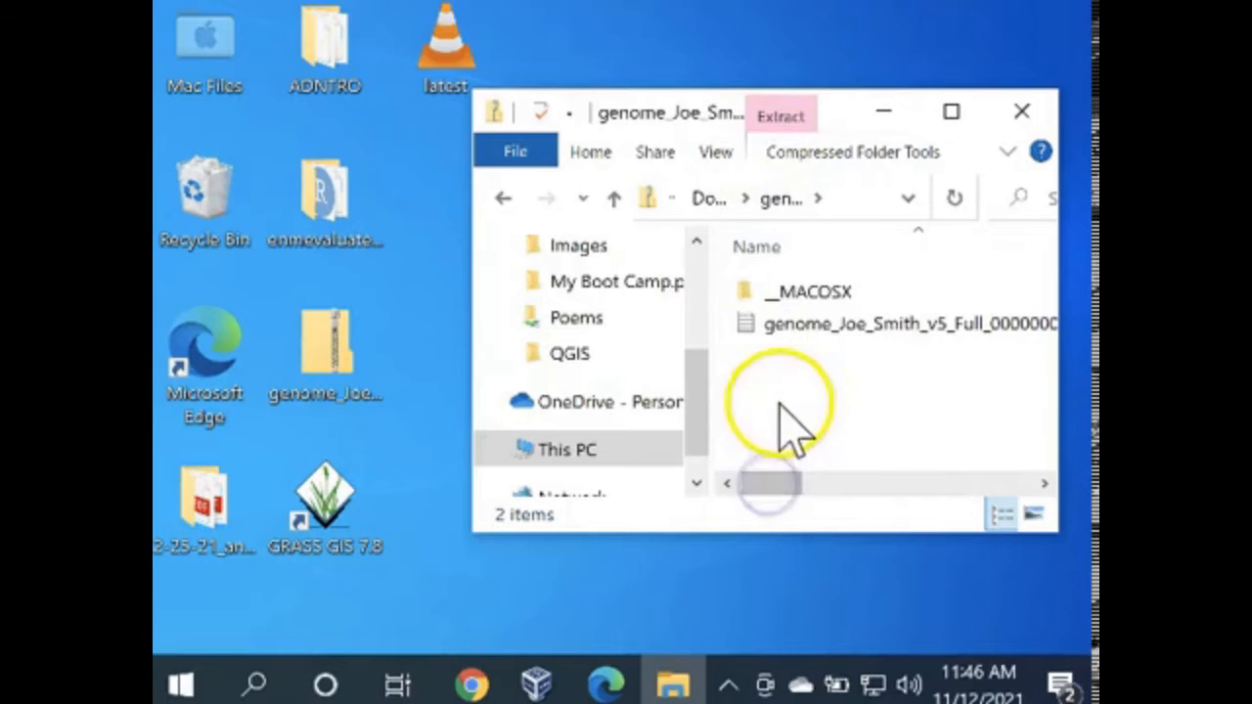
pyautogui.click(781, 332)
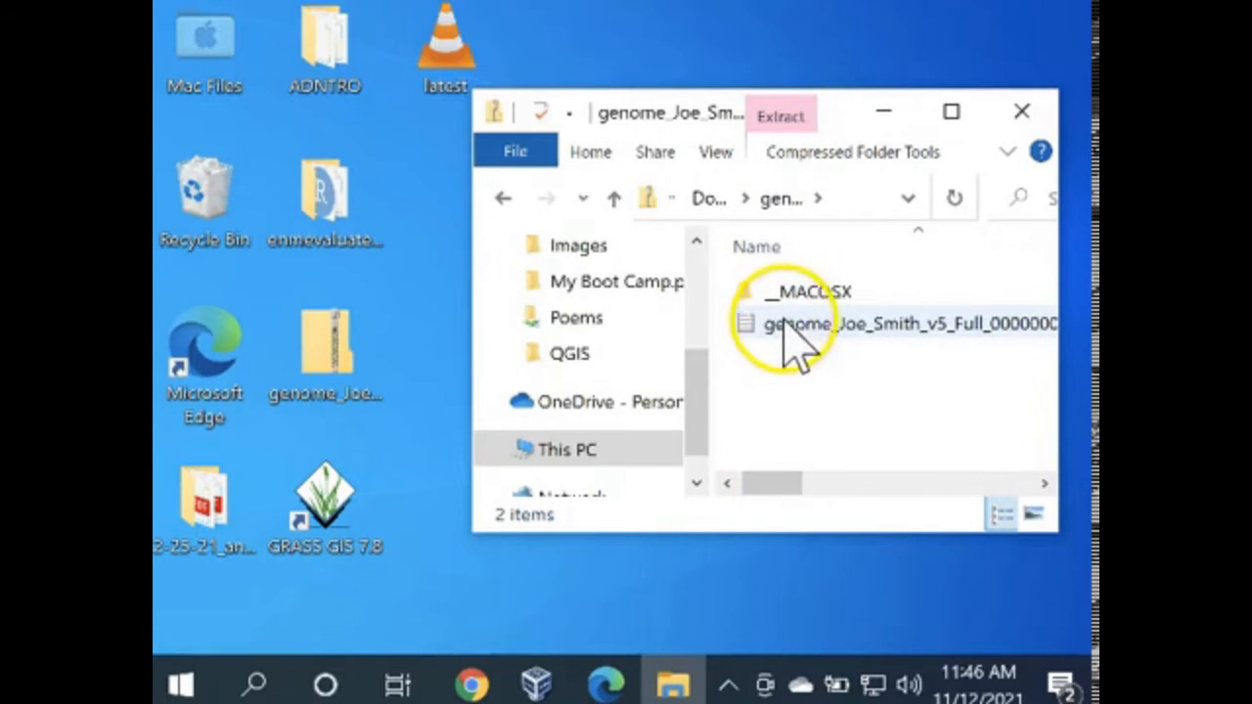
pyautogui.moveTo(698, 418); pyautogui.dragTo(693, 293)
pyautogui.click(773, 325)
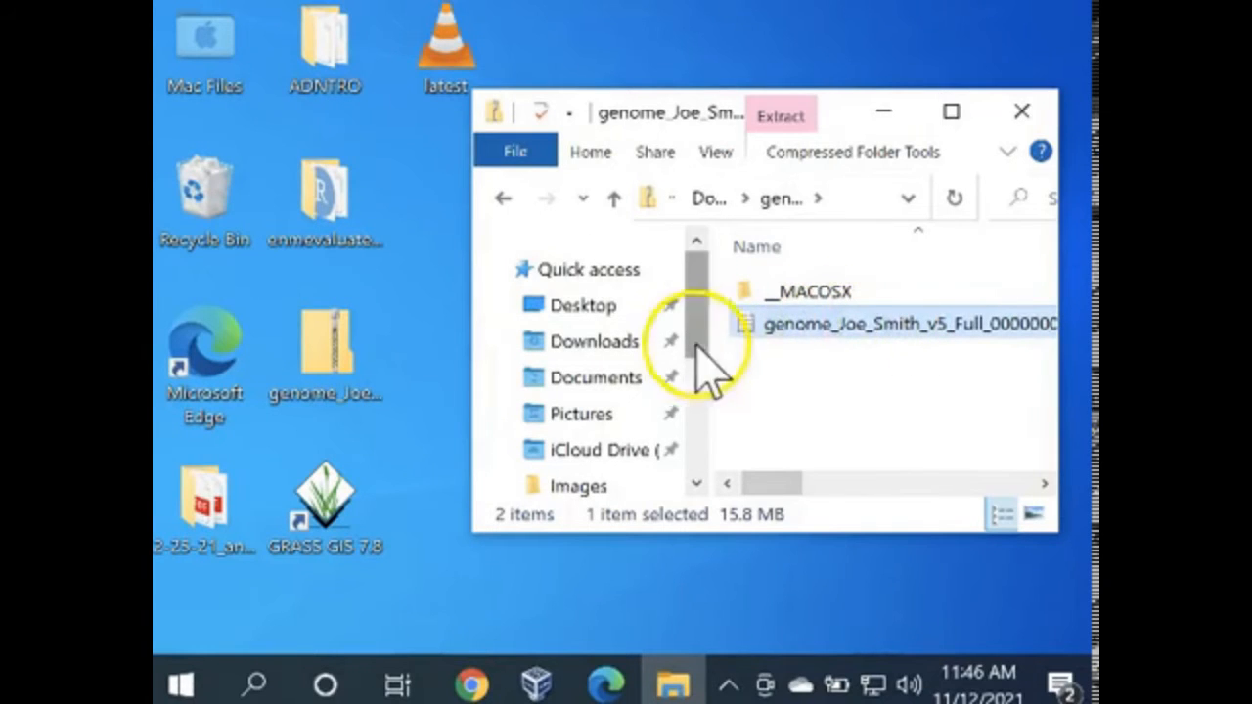
pyautogui.moveTo(803, 325); pyautogui.dragTo(648, 348)
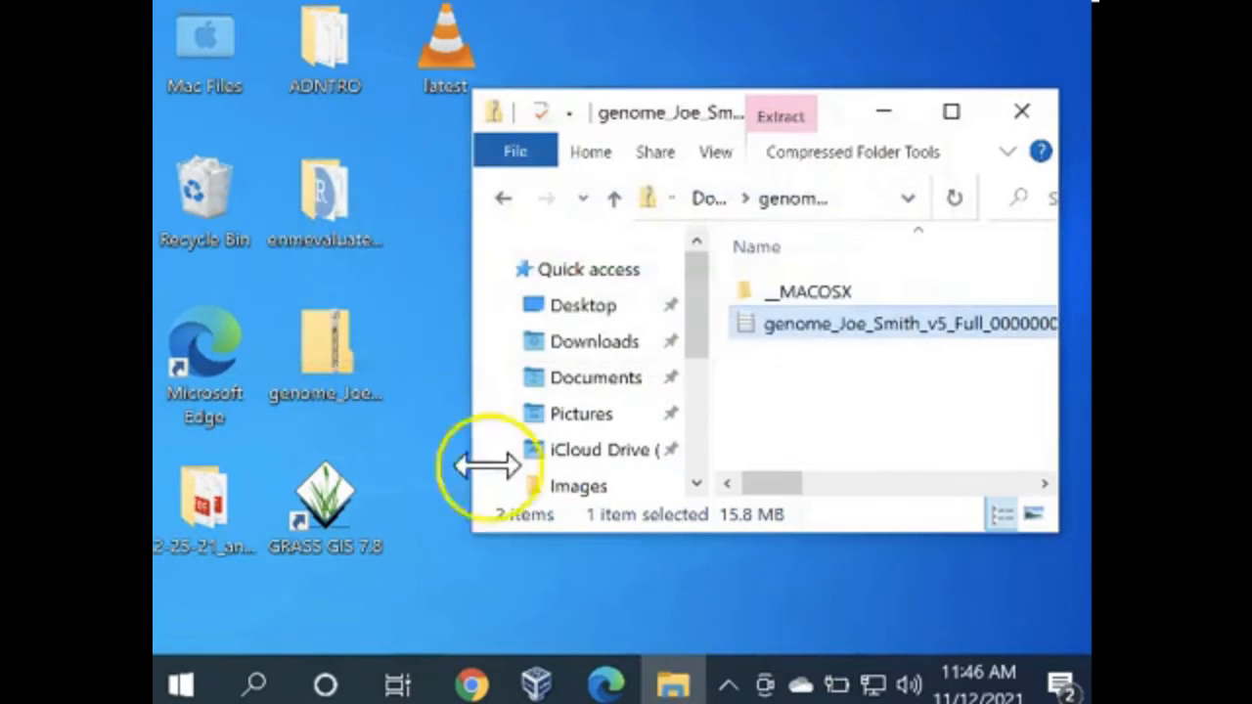
pyautogui.click(591, 344)
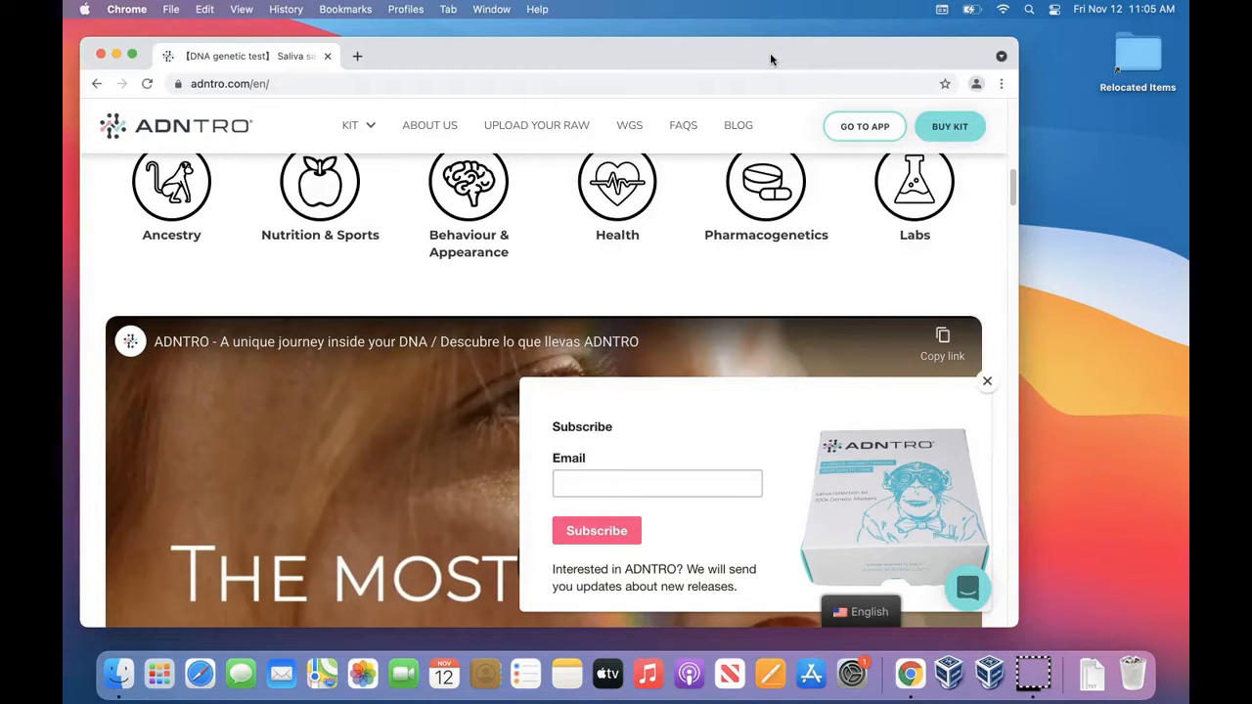
# - In Chrome on the Mac, load adntro.com and go to the ADNTRO app's login page
pyautogui.click(254, 85)
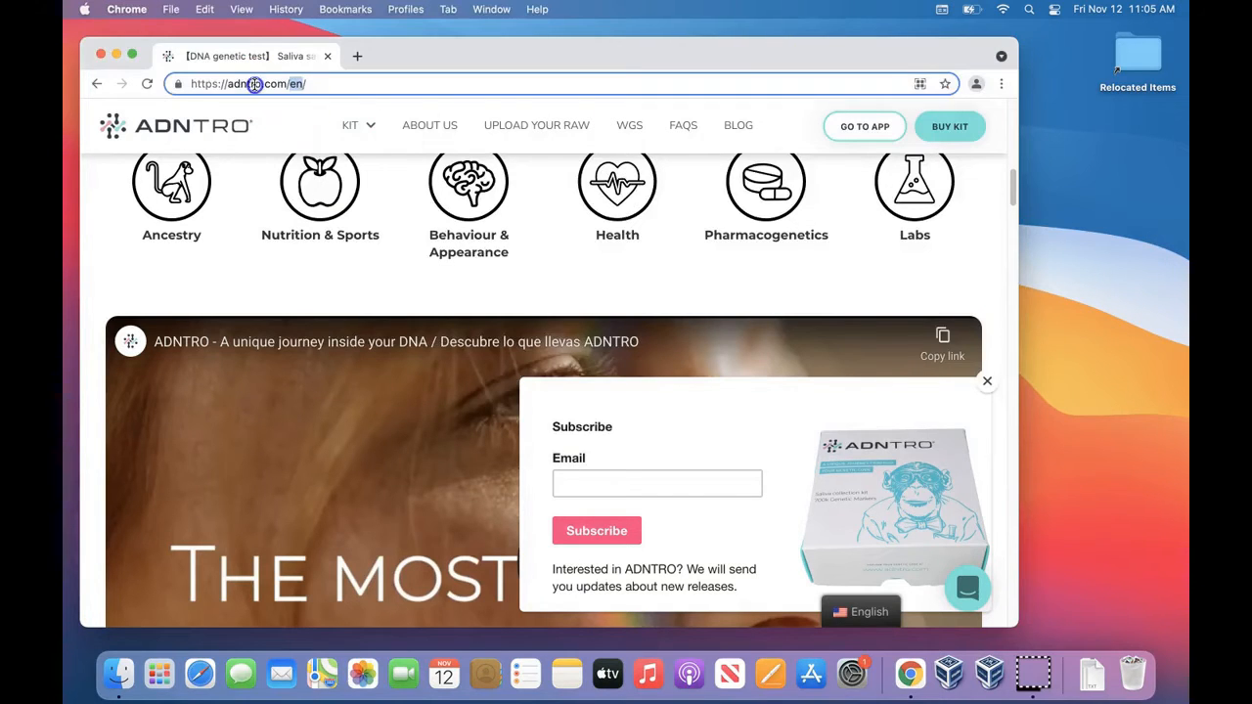
pyautogui.write('adntro')
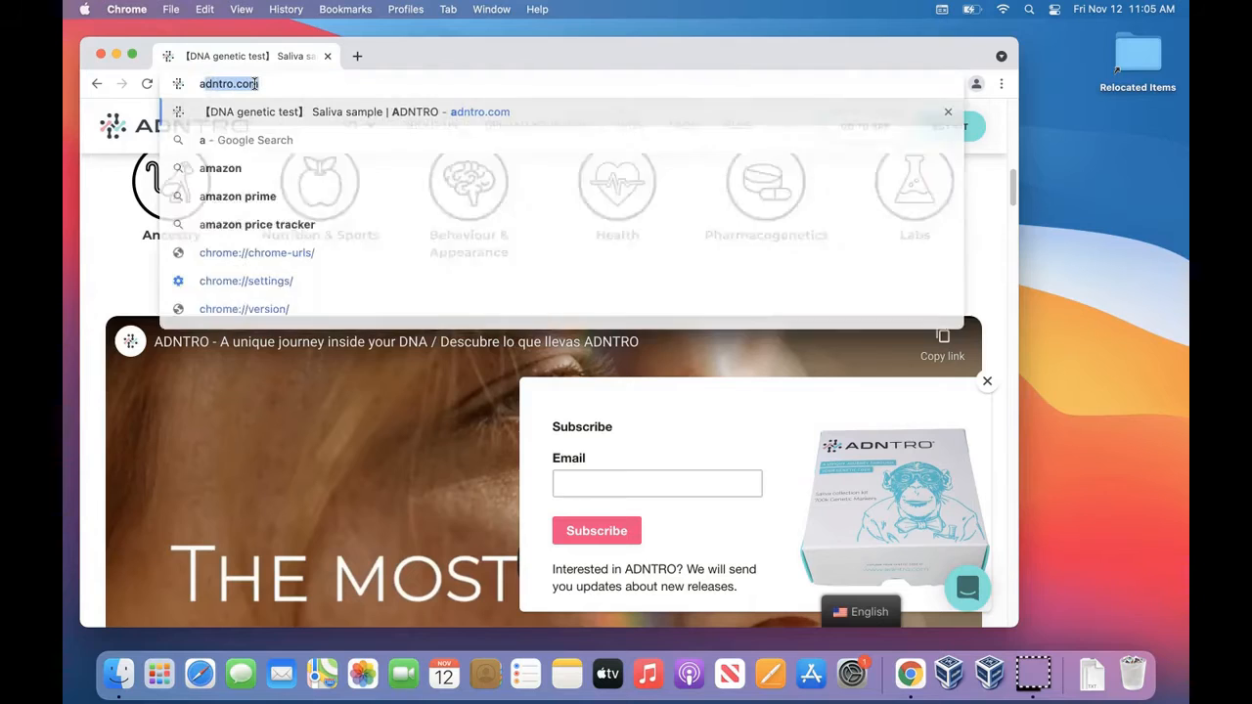
pyautogui.write('.com')
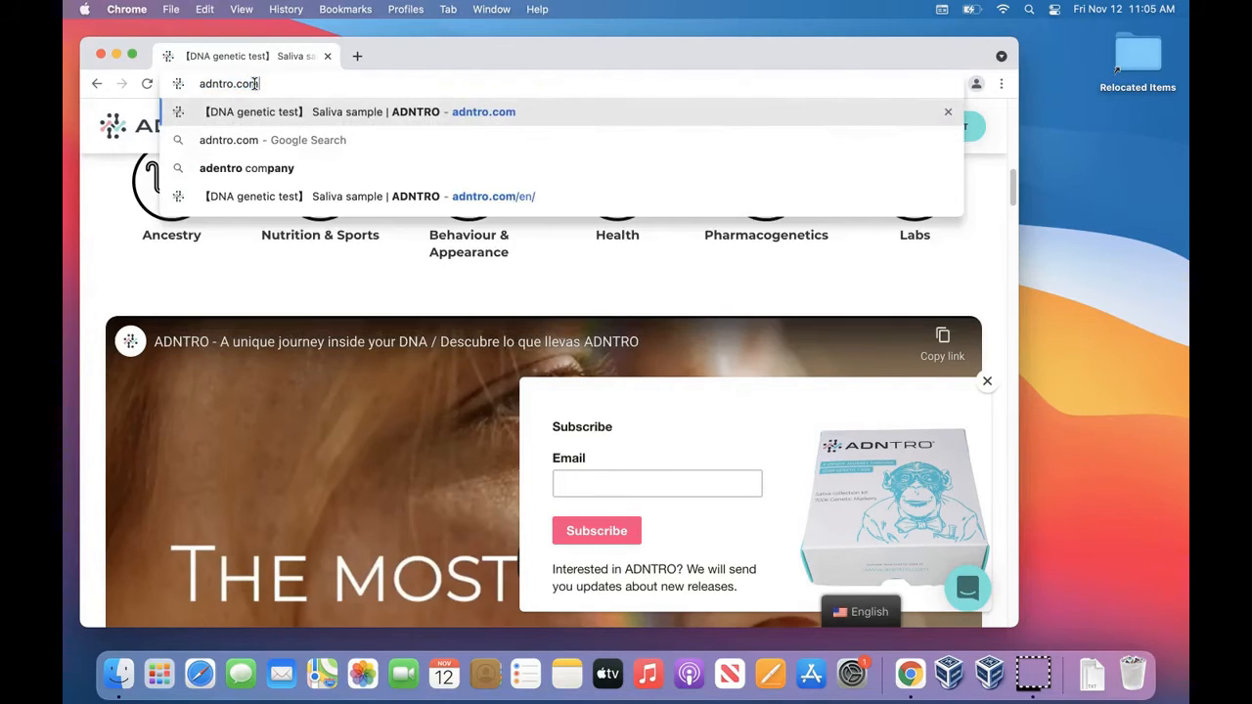
pyautogui.press('Return')
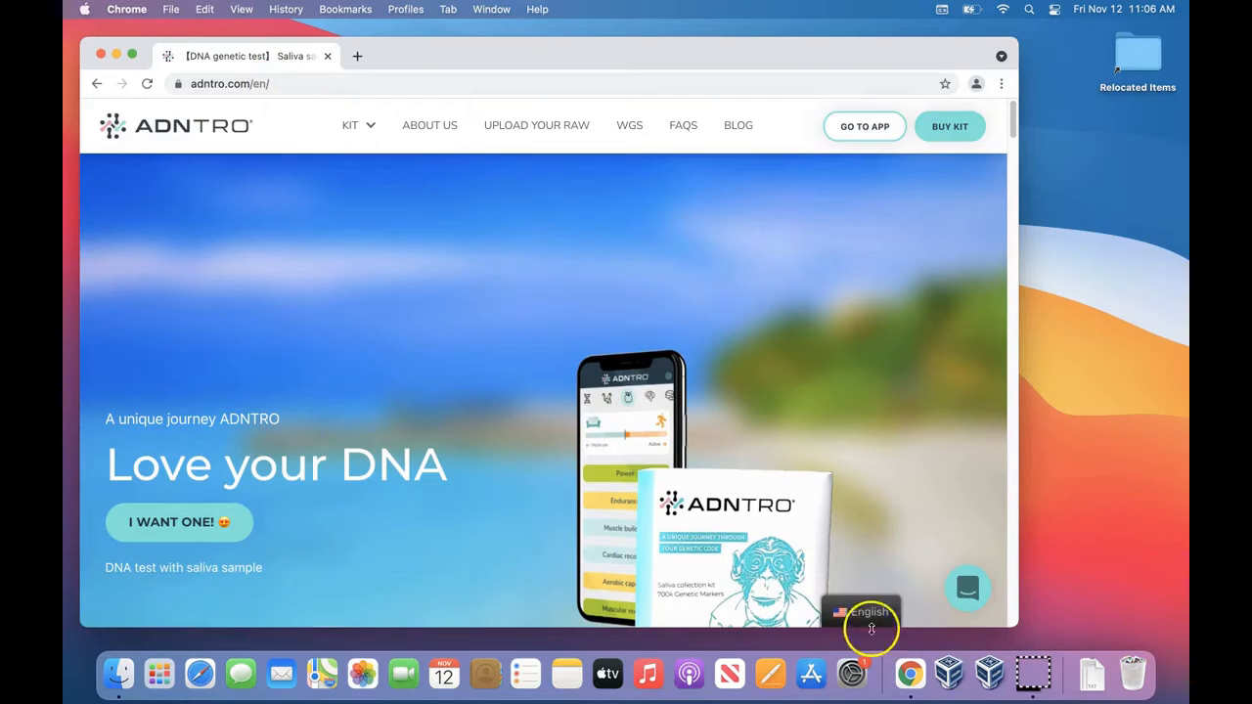
pyautogui.moveTo(875, 621)
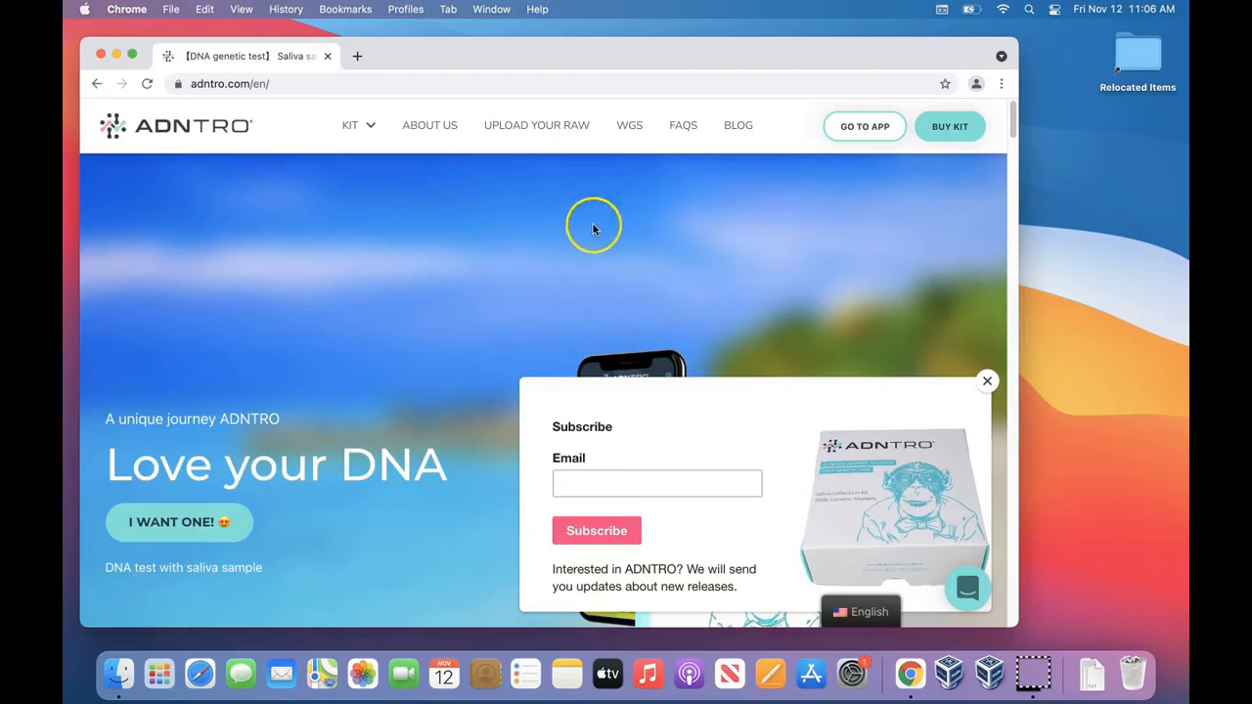
pyautogui.click(863, 128)
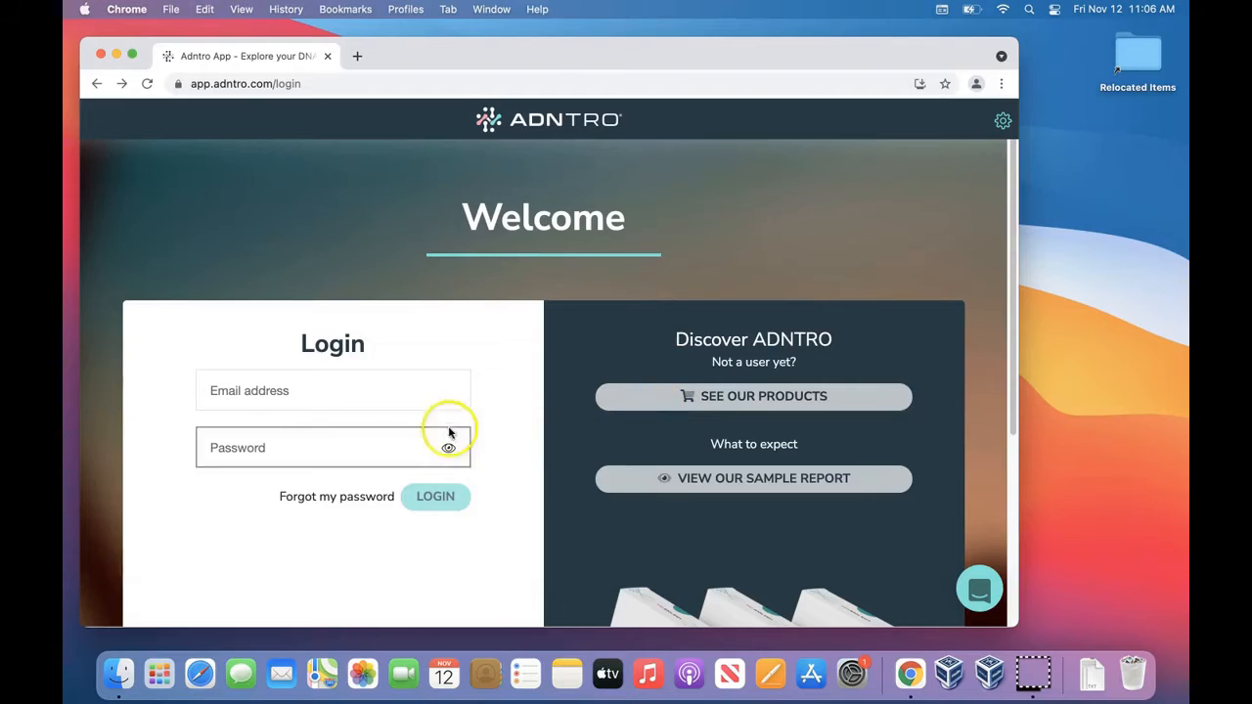
# - View the ADNTRO products for new users and select the Upload your RAW option
pyautogui.click(788, 403)
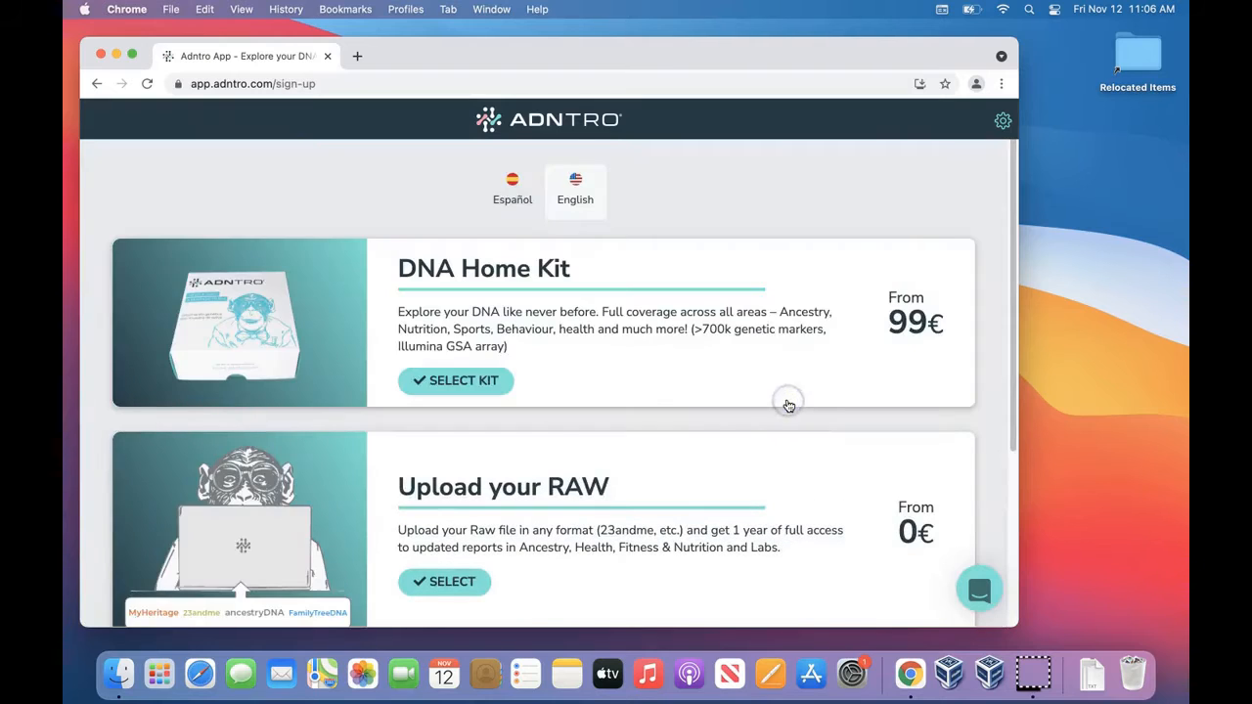
pyautogui.scroll(-1, 672, 401)
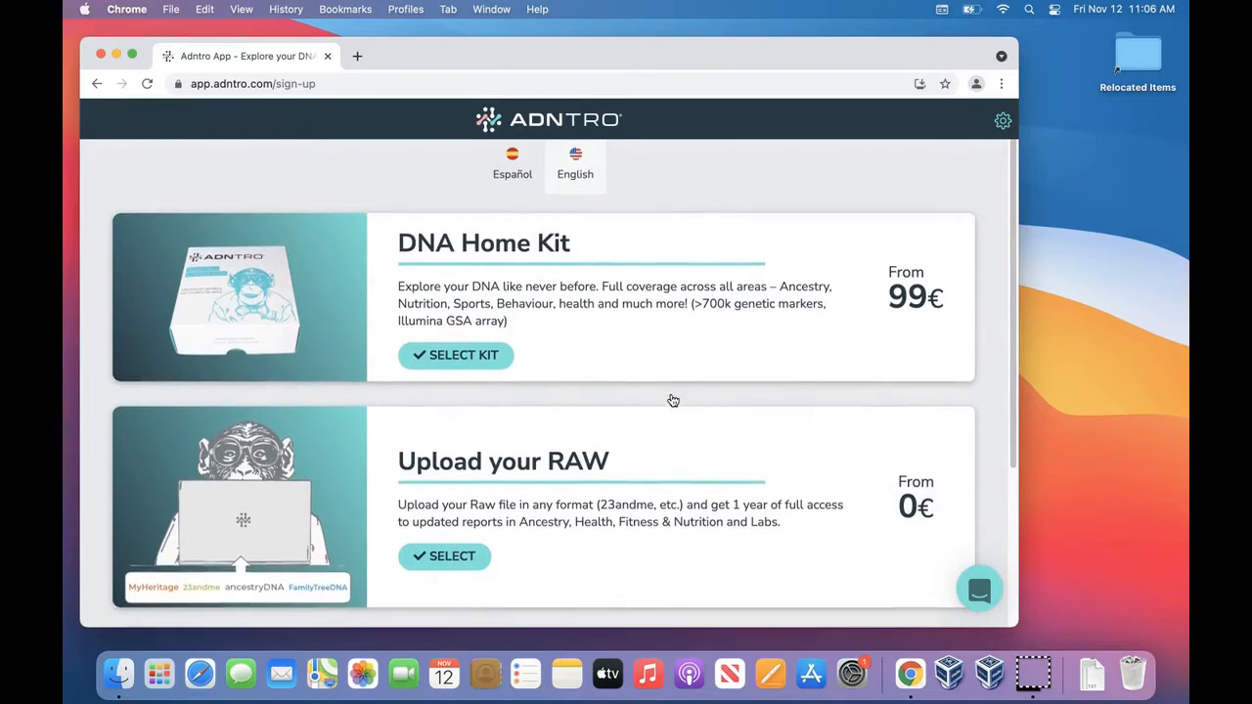
pyautogui.scroll(-1, 672, 401)
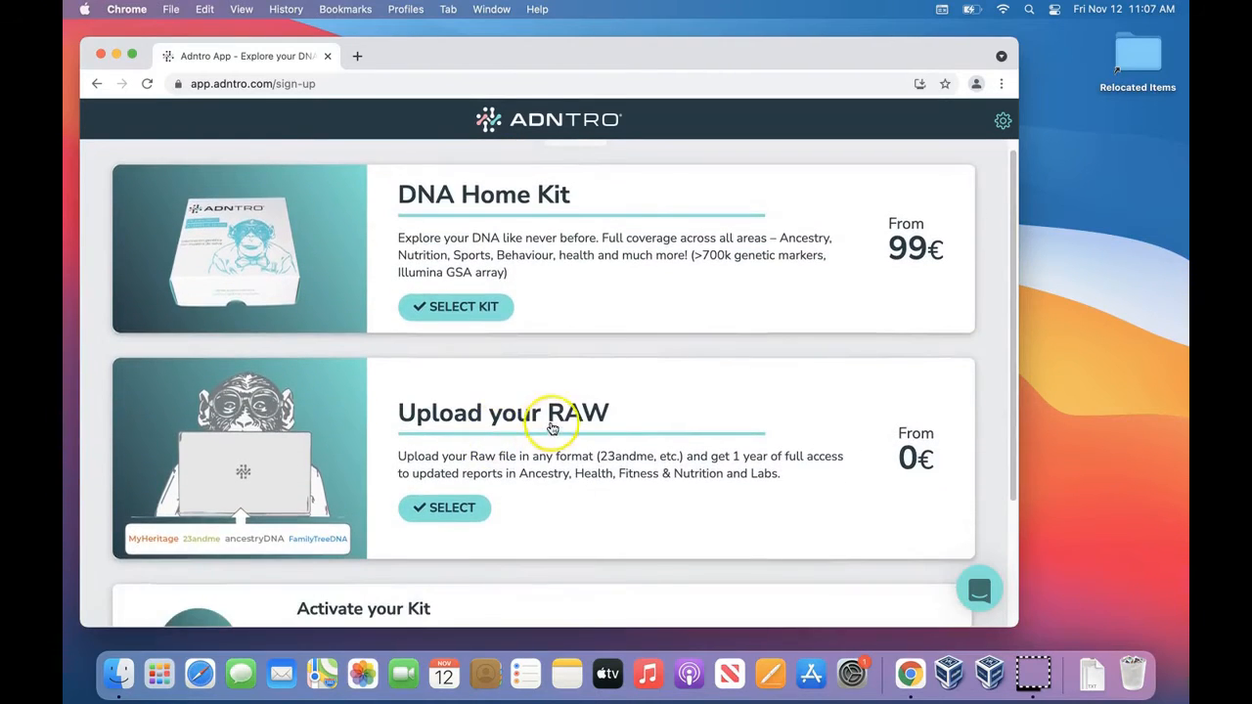
pyautogui.click(445, 507)
# - Start the sign-up for an unregistered account on the raw-upload page
pyautogui.scroll(-3, 937, 342)
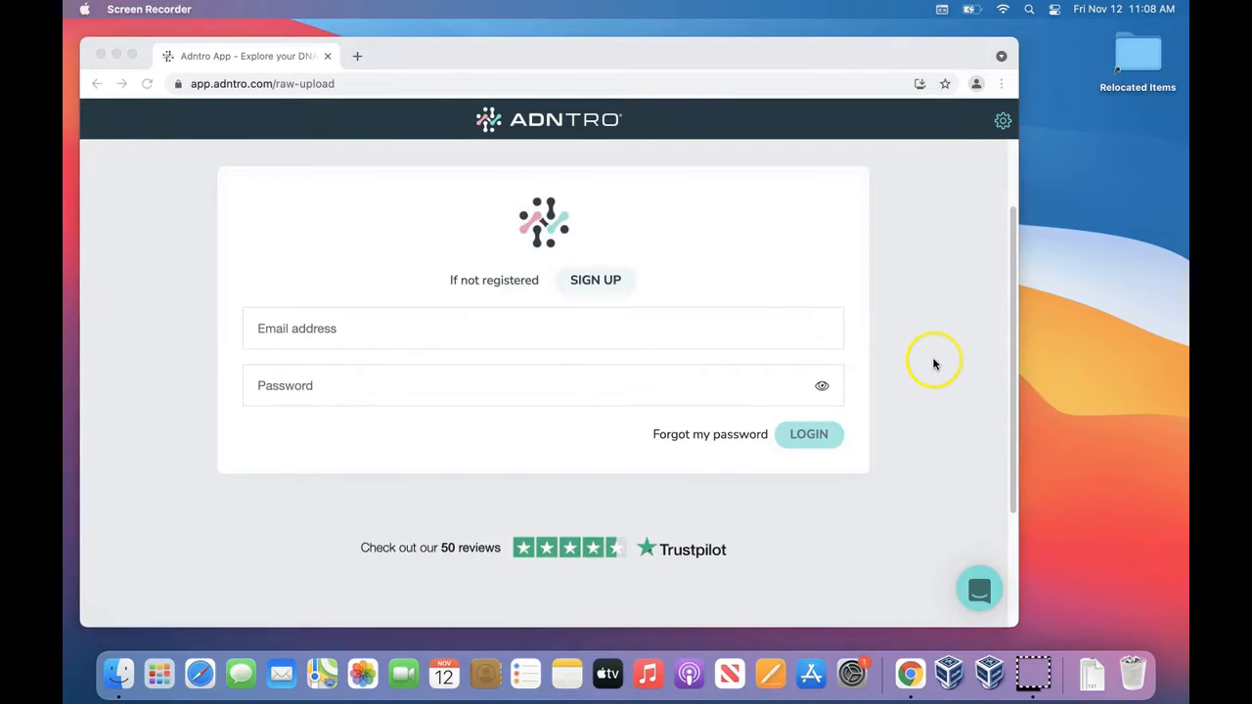
pyautogui.click(715, 260)
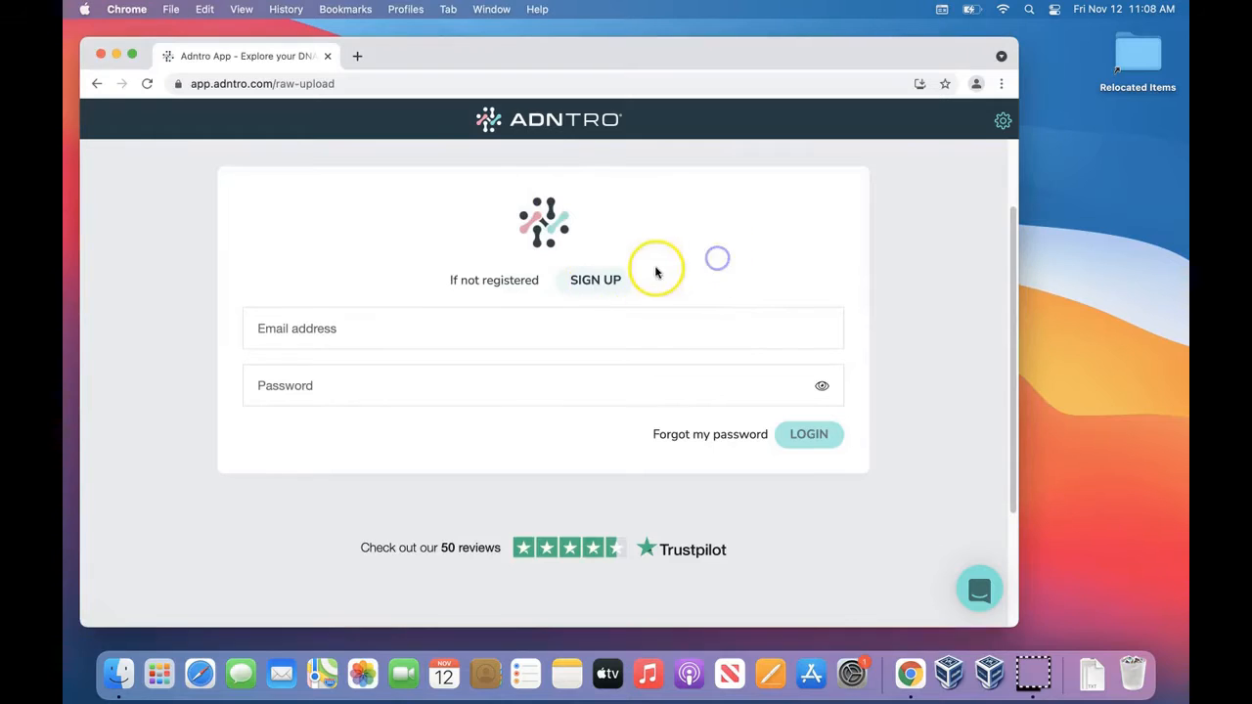
pyautogui.click(592, 282)
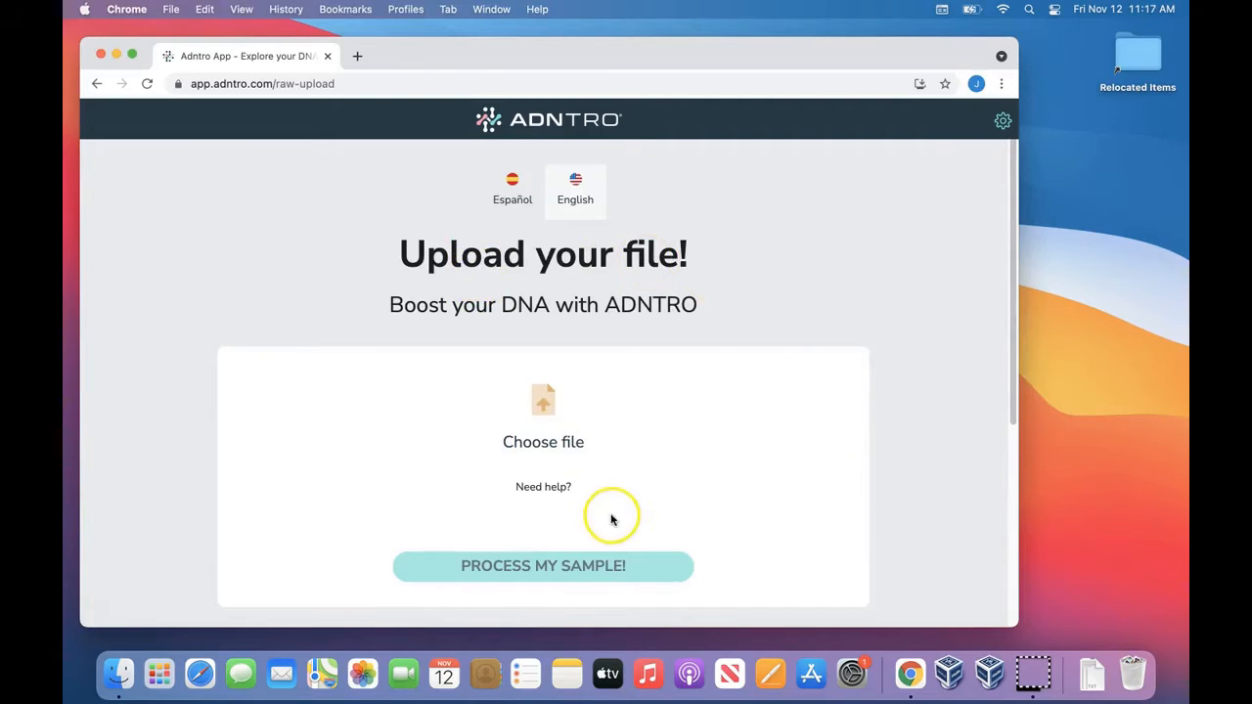
# - Choose the extracted genome .txt file from the Downloads folder as the raw DNA file to upload
pyautogui.click(545, 407)
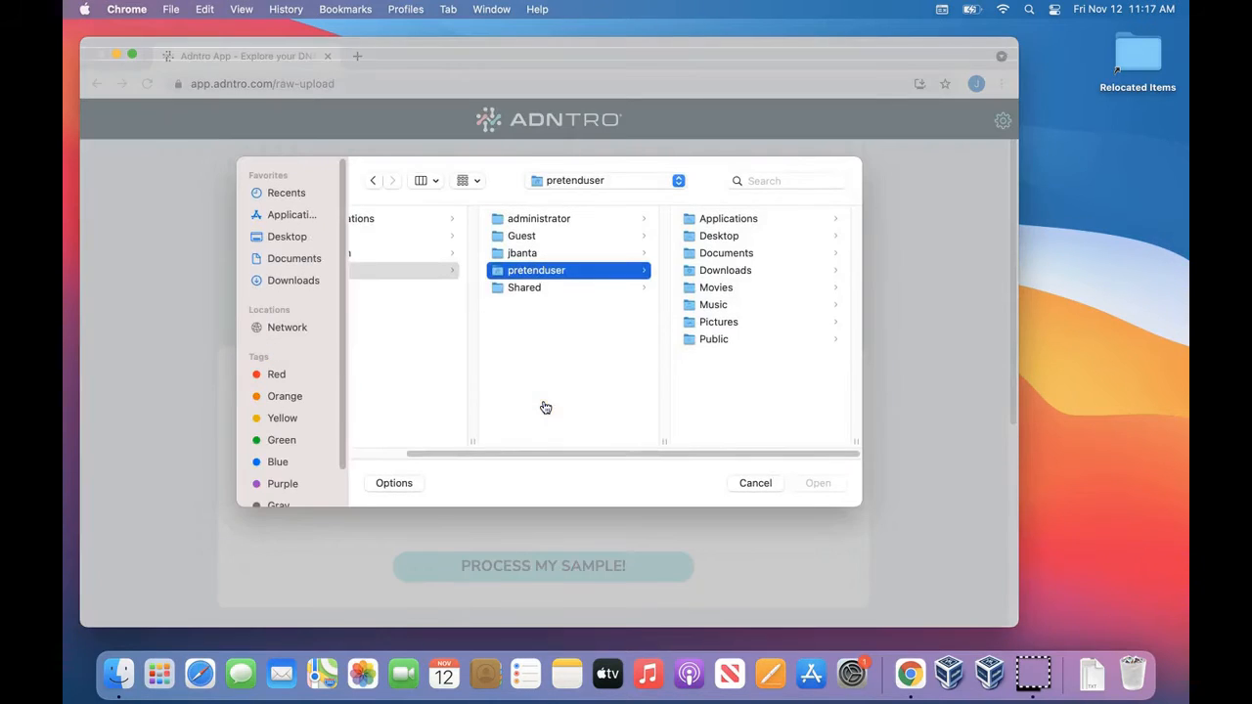
pyautogui.click(321, 282)
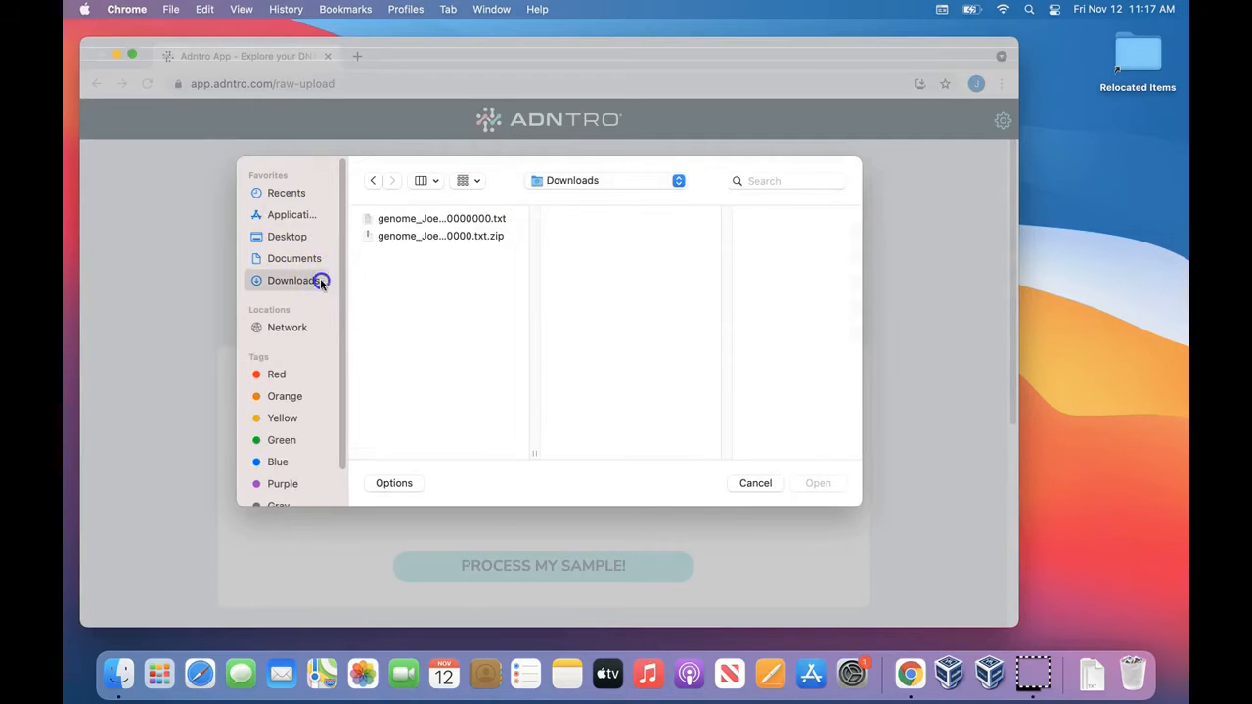
pyautogui.click(443, 217)
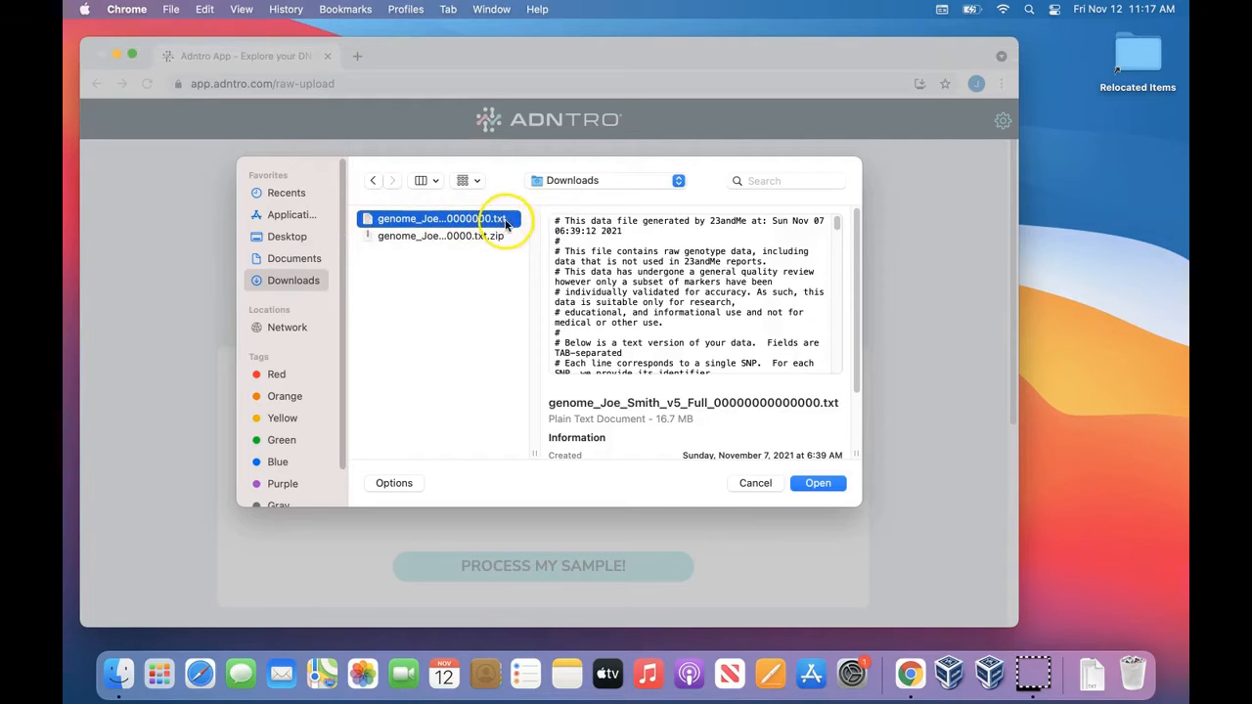
pyautogui.click(816, 483)
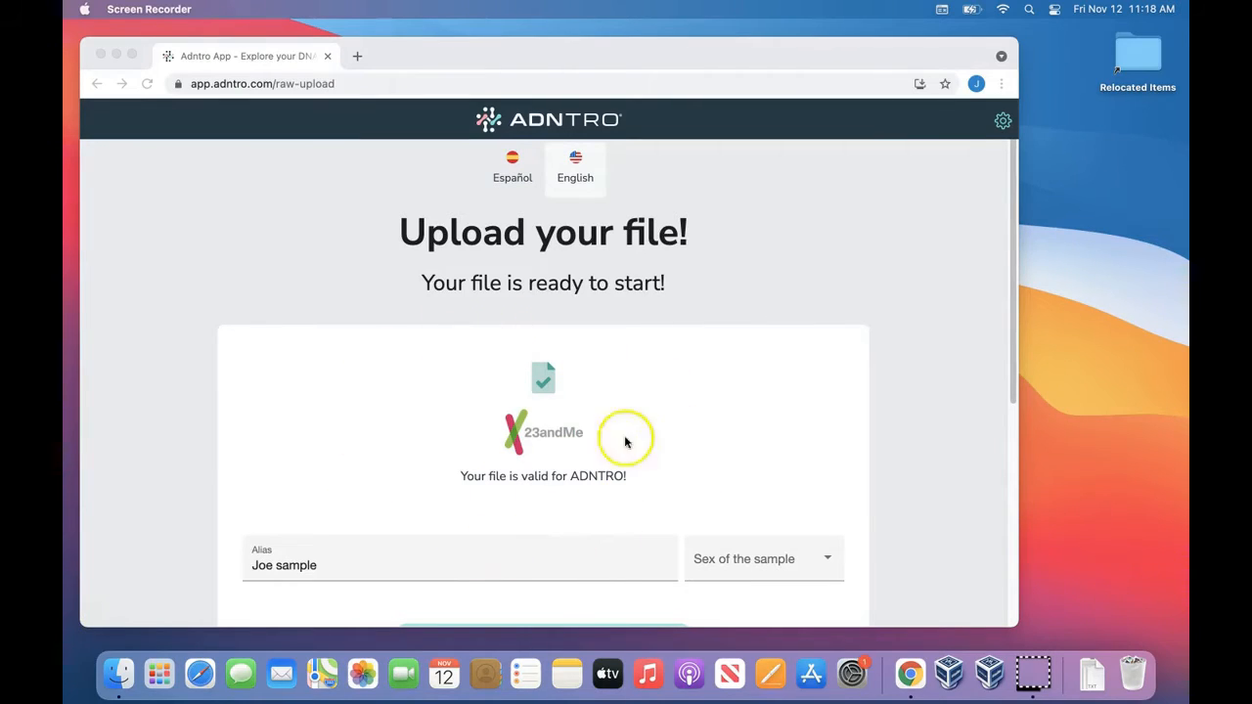
pyautogui.scroll(-1, 599, 456)
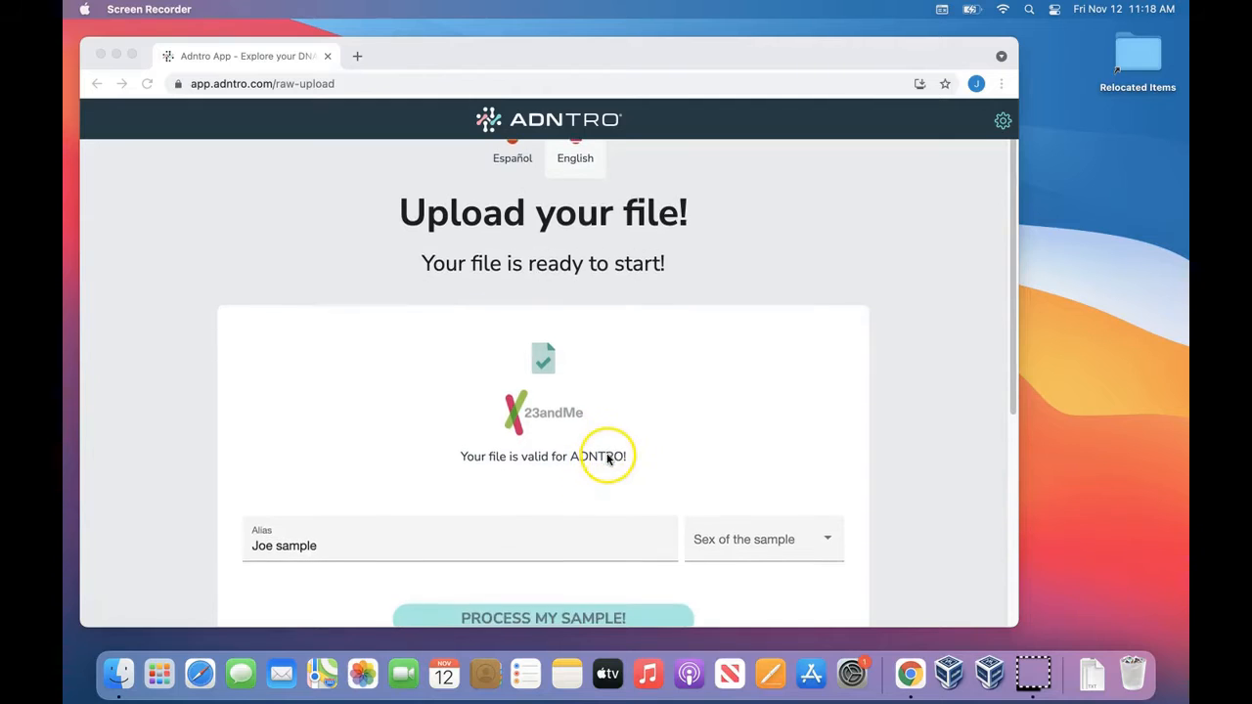
# - Set the sex of the sample to Male for the uploaded 23andMe file
pyautogui.scroll(-1, 595, 458)
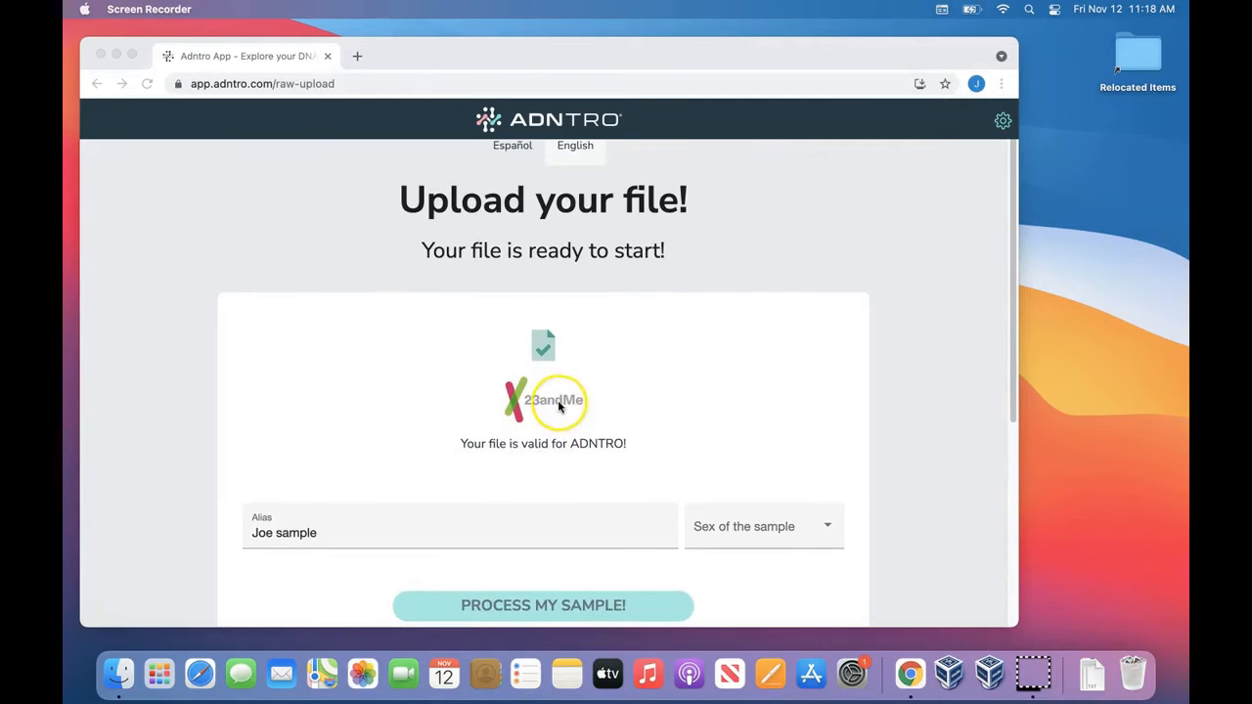
pyautogui.scroll(-5, 648, 421)
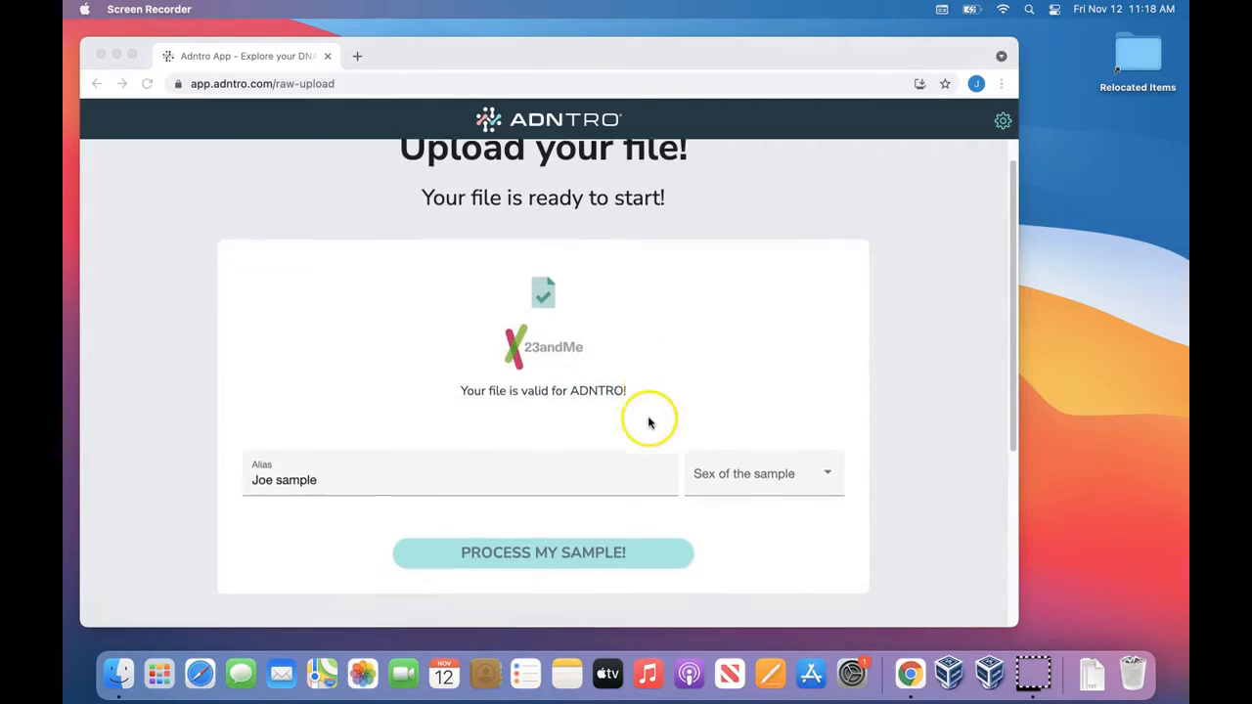
pyautogui.click(825, 396)
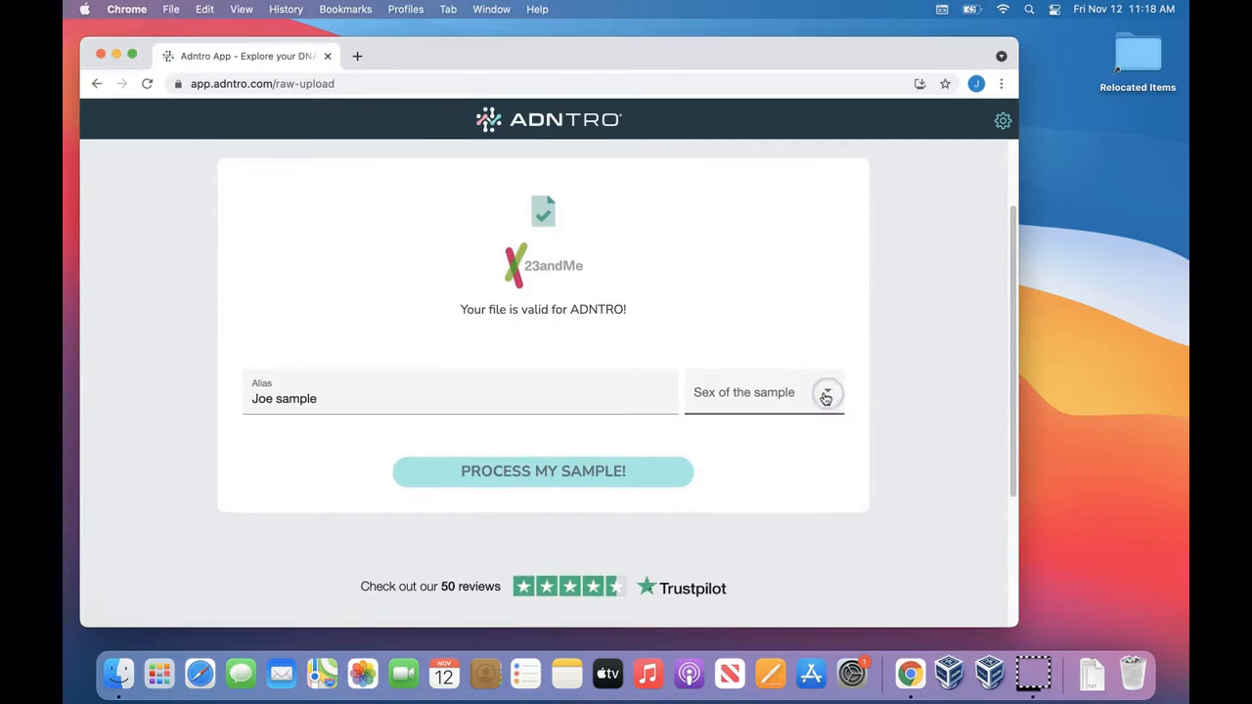
pyautogui.click(825, 395)
pyautogui.click(826, 398)
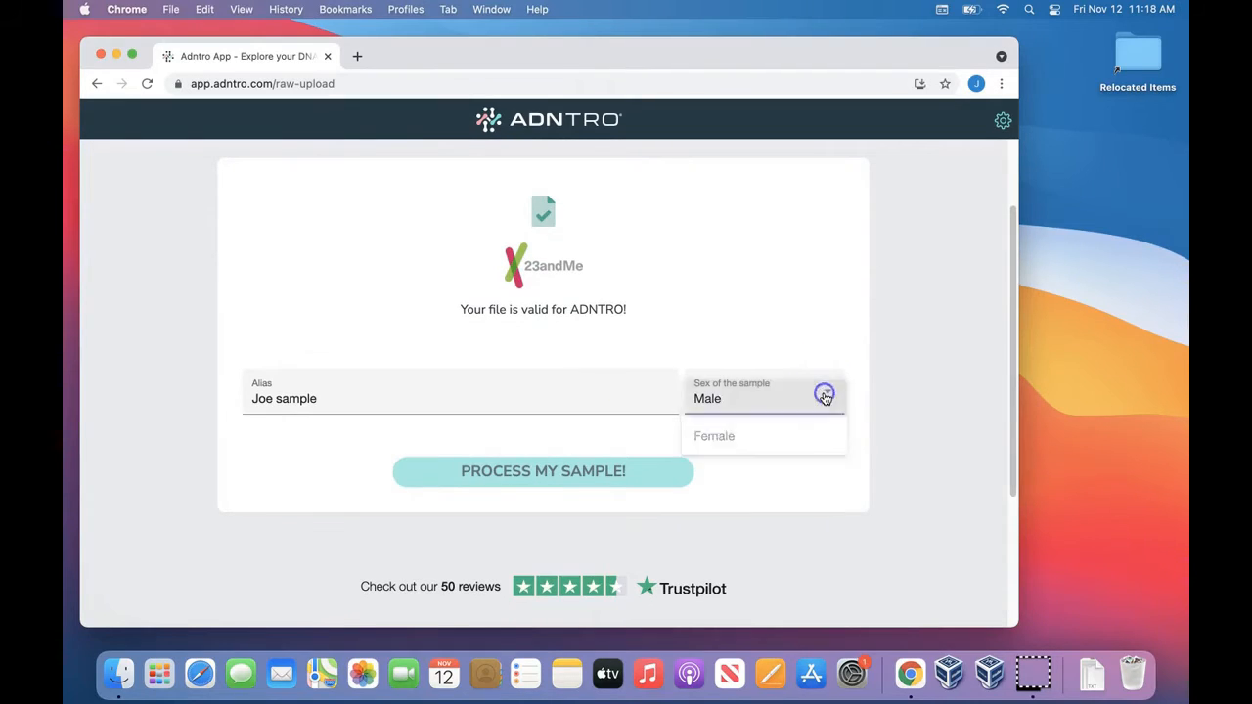
# - Open the Ancestral Shape report from the dashboard news and go to its Your genetic admixture section
pyautogui.scroll(-2, 875, 414)
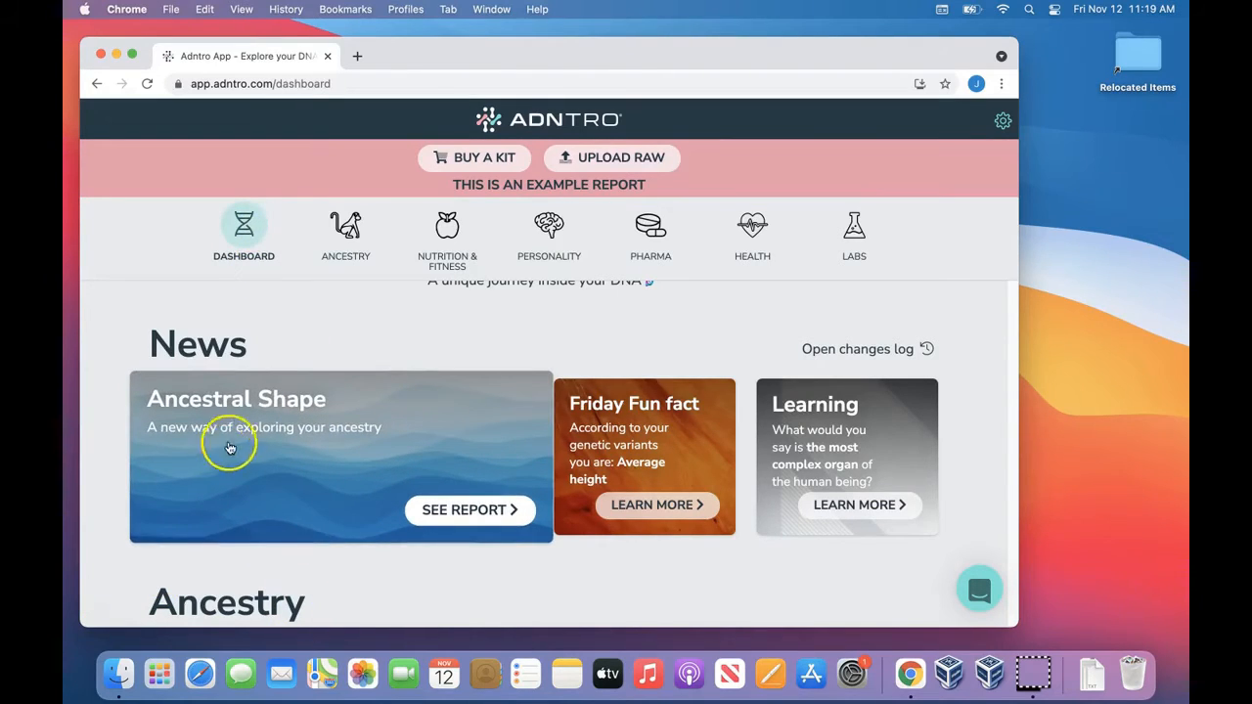
pyautogui.click(280, 400)
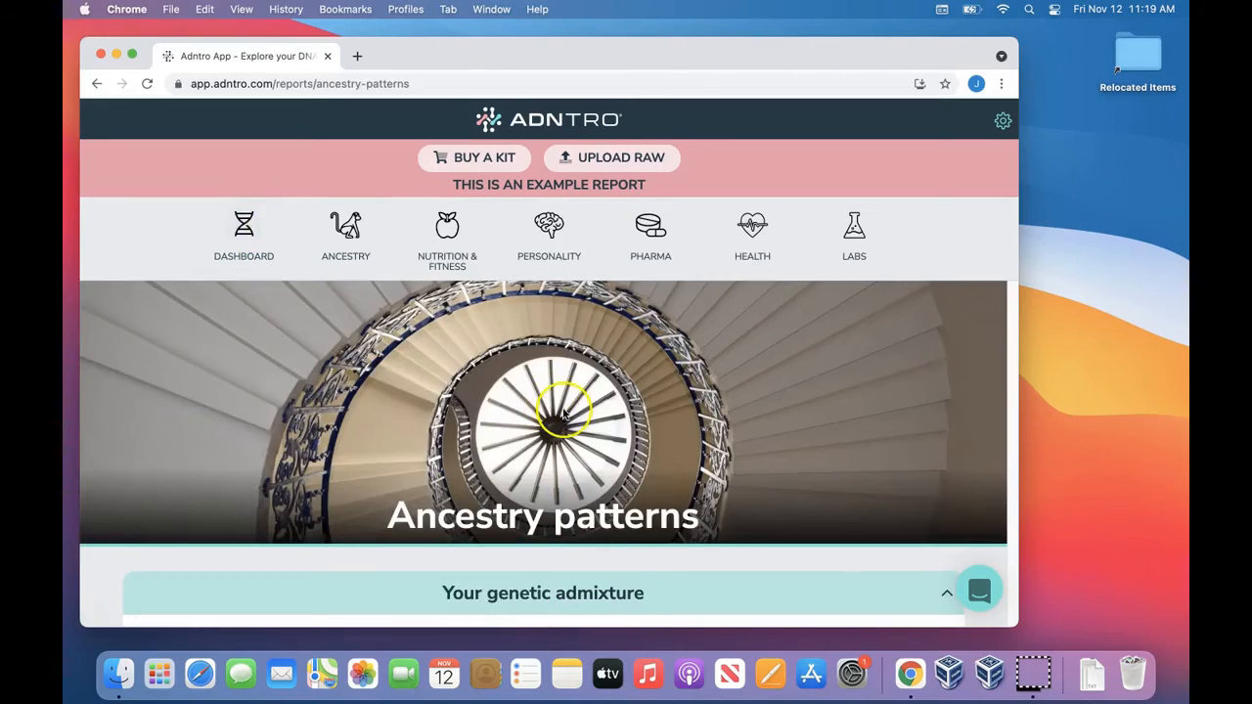
pyautogui.scroll(-2, 548, 428)
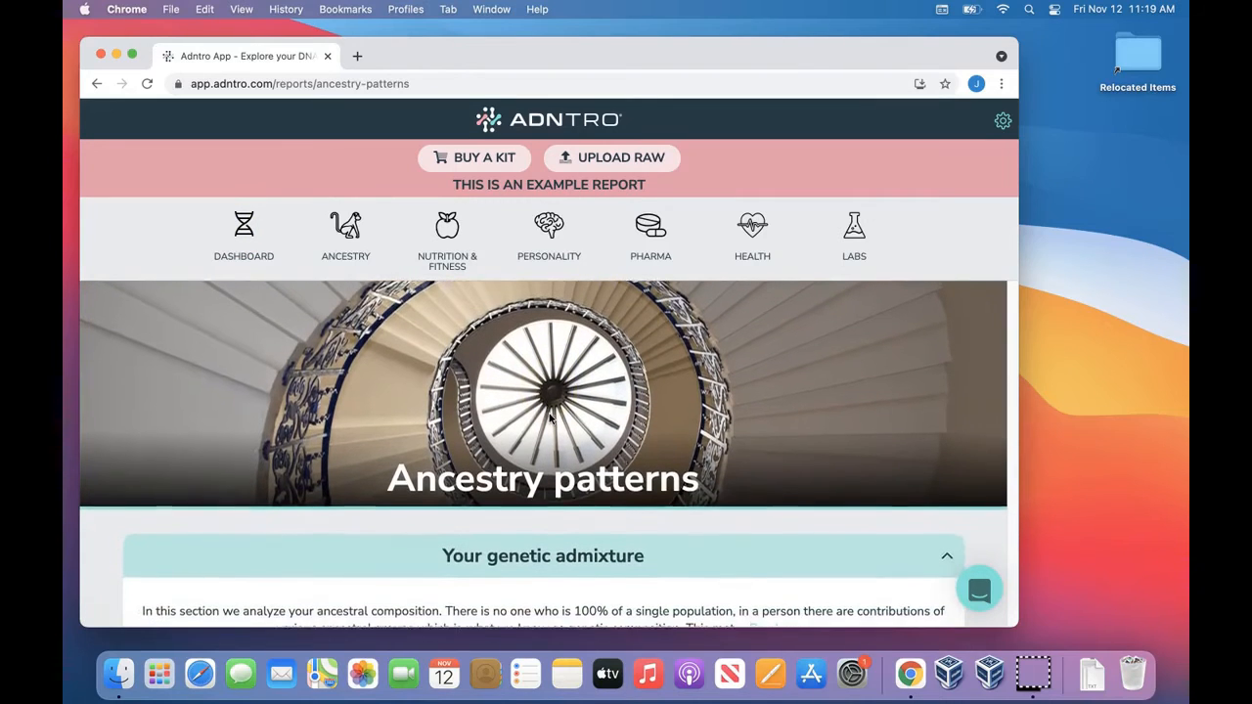
pyautogui.scroll(-5, 551, 415)
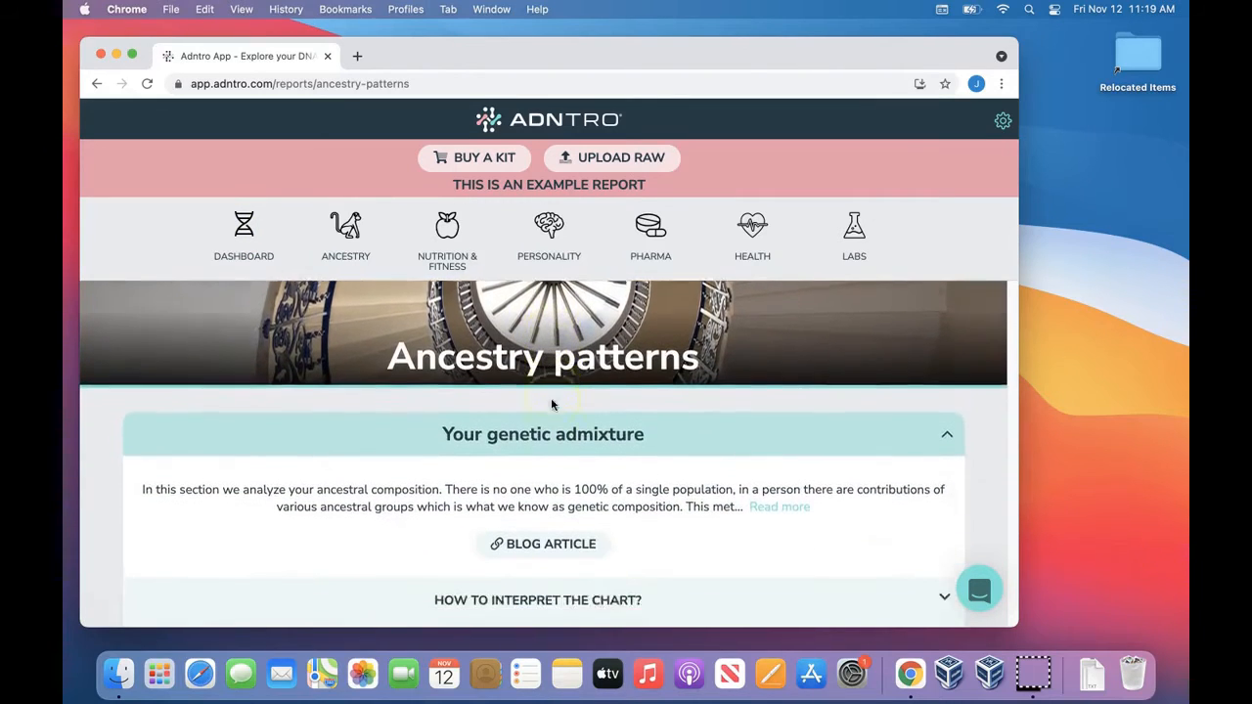
pyautogui.scroll(-2, 551, 405)
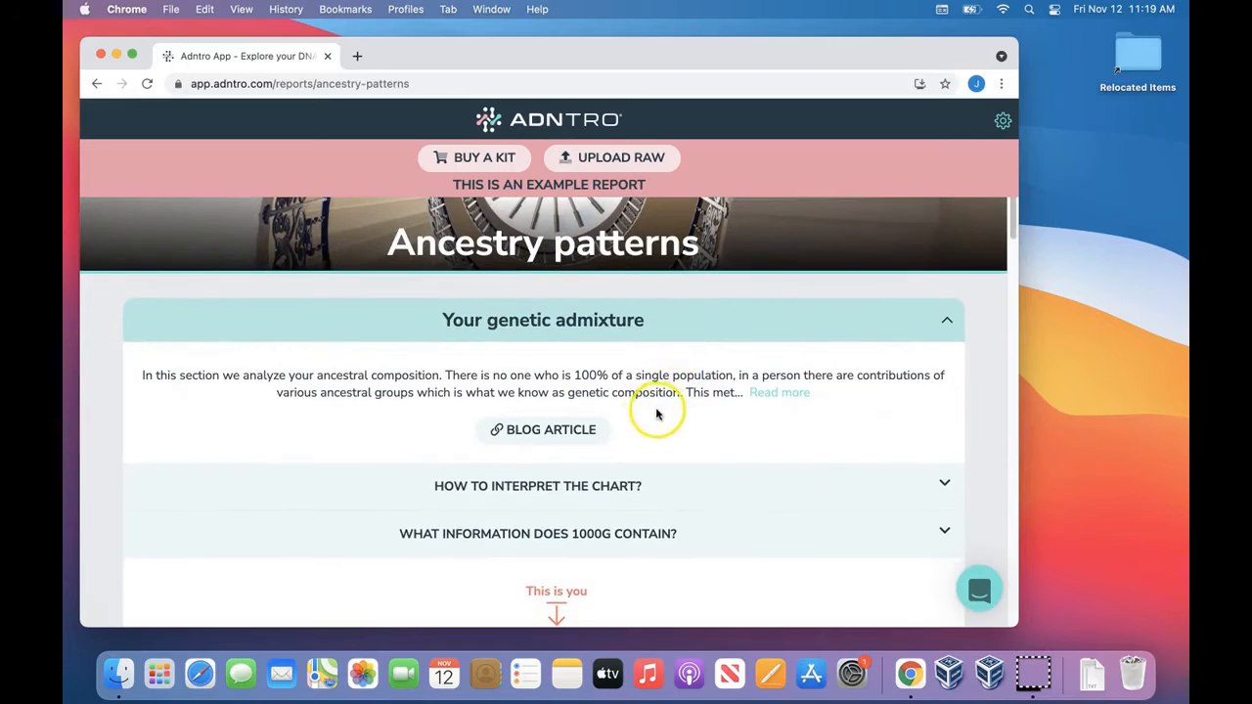
# - Look at the blog article linked from the genetic admixture section, closing it to return to the report
pyautogui.click(580, 433)
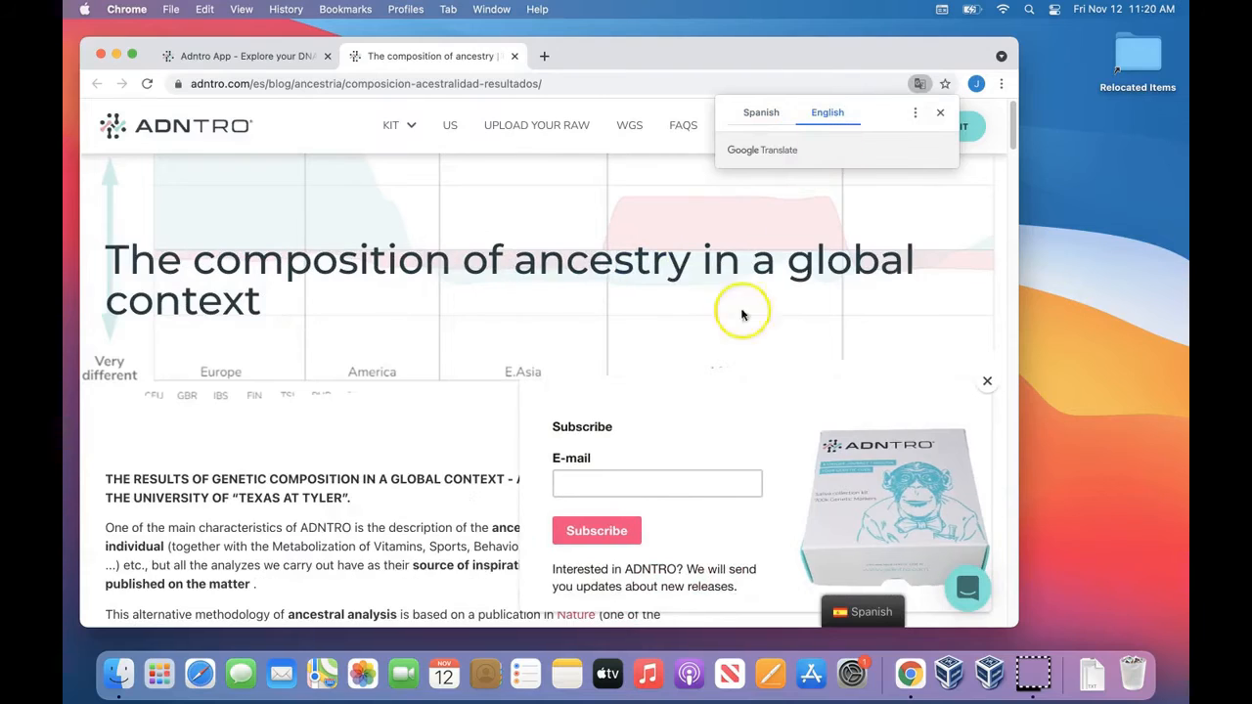
pyautogui.click(515, 58)
pyautogui.scroll(-1, 724, 464)
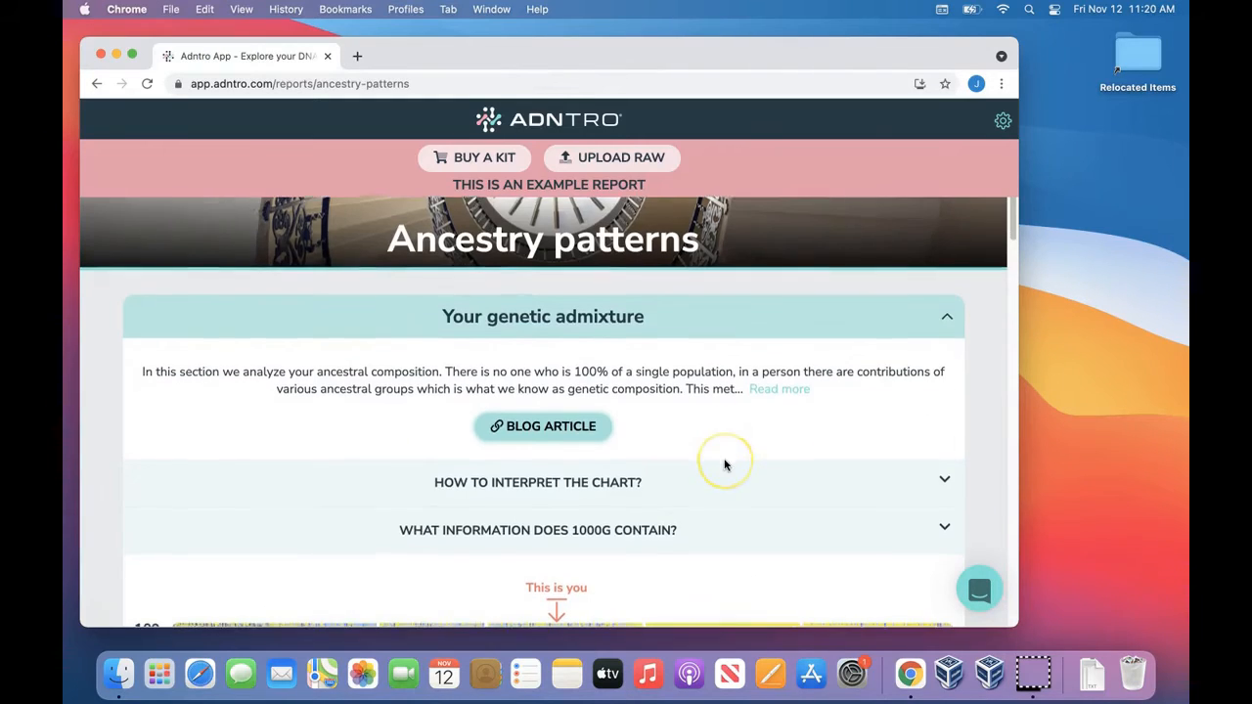
# - Examine the genetic admixture chart that places the sample among the Africa, America, Europe, E.Asia and S.Asia populations
pyautogui.scroll(-2, 724, 464)
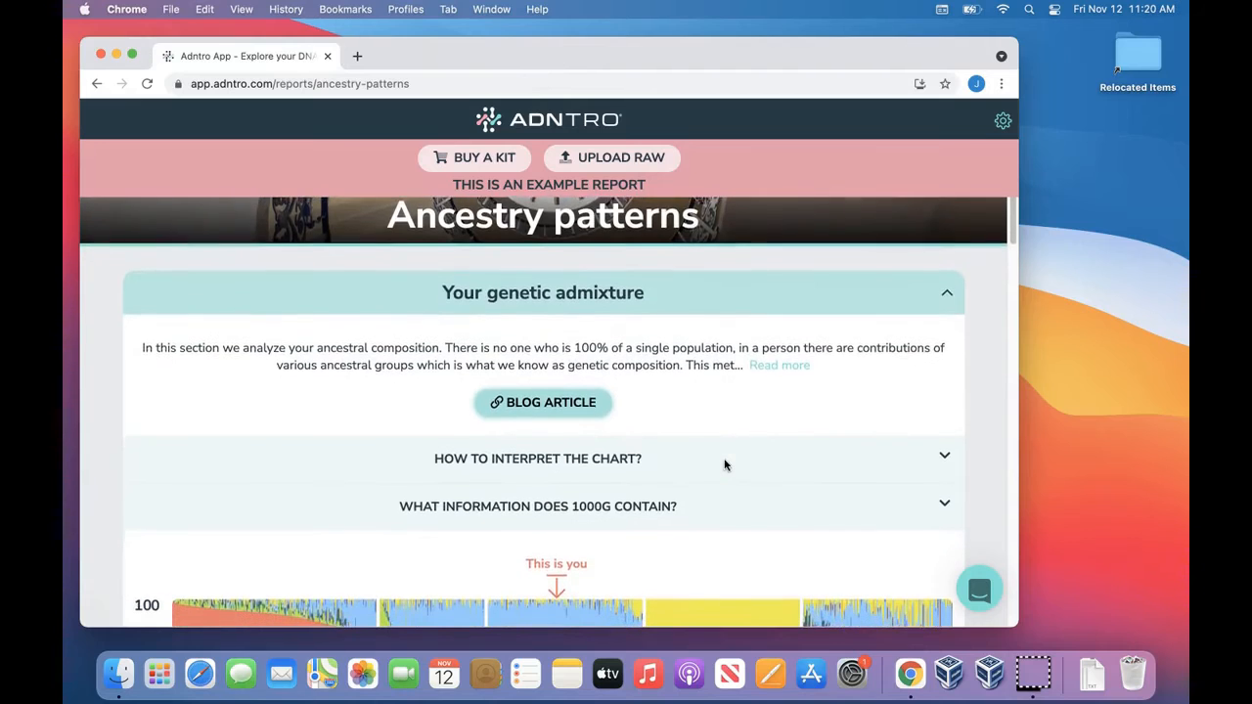
pyautogui.scroll(-5, 725, 465)
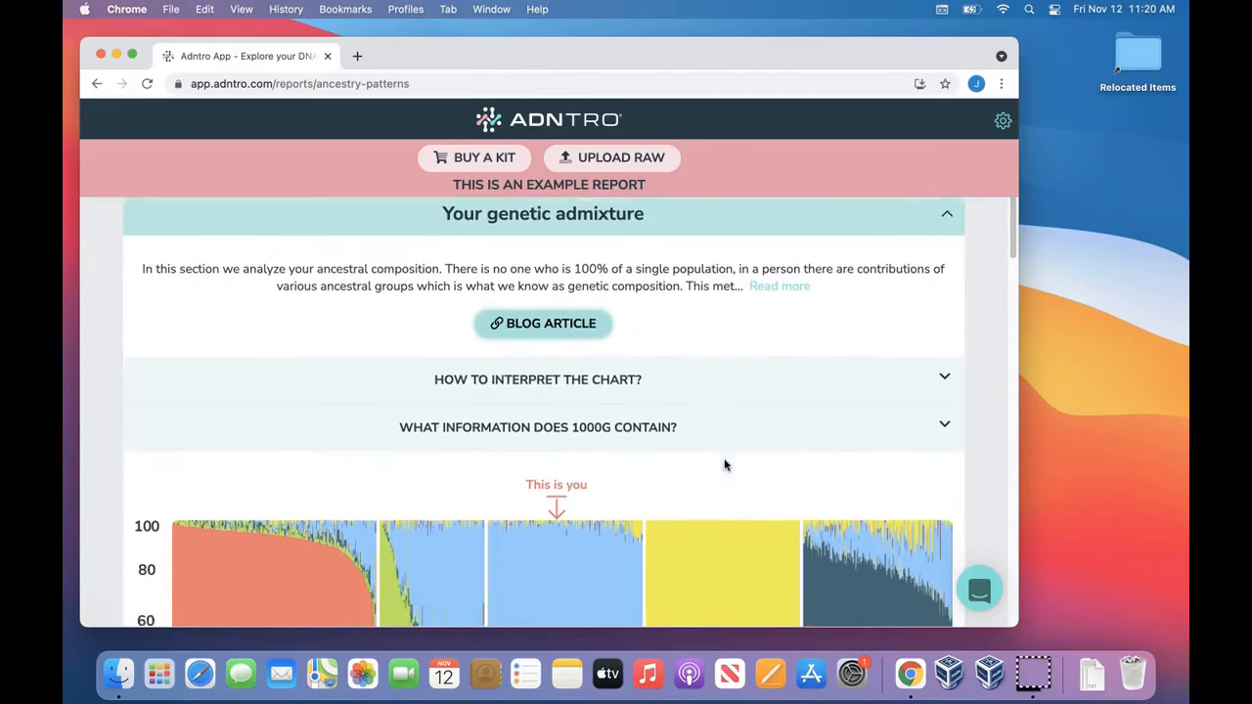
pyautogui.scroll(-3, 724, 464)
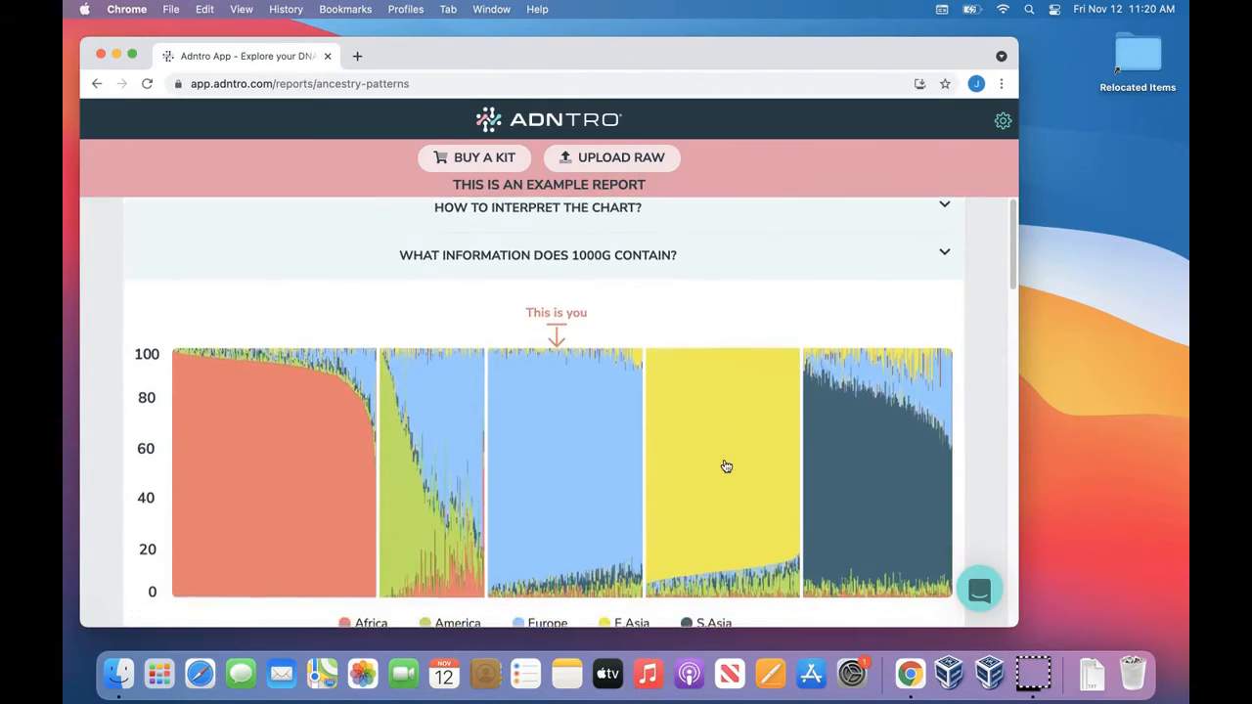
pyautogui.scroll(-2, 725, 464)
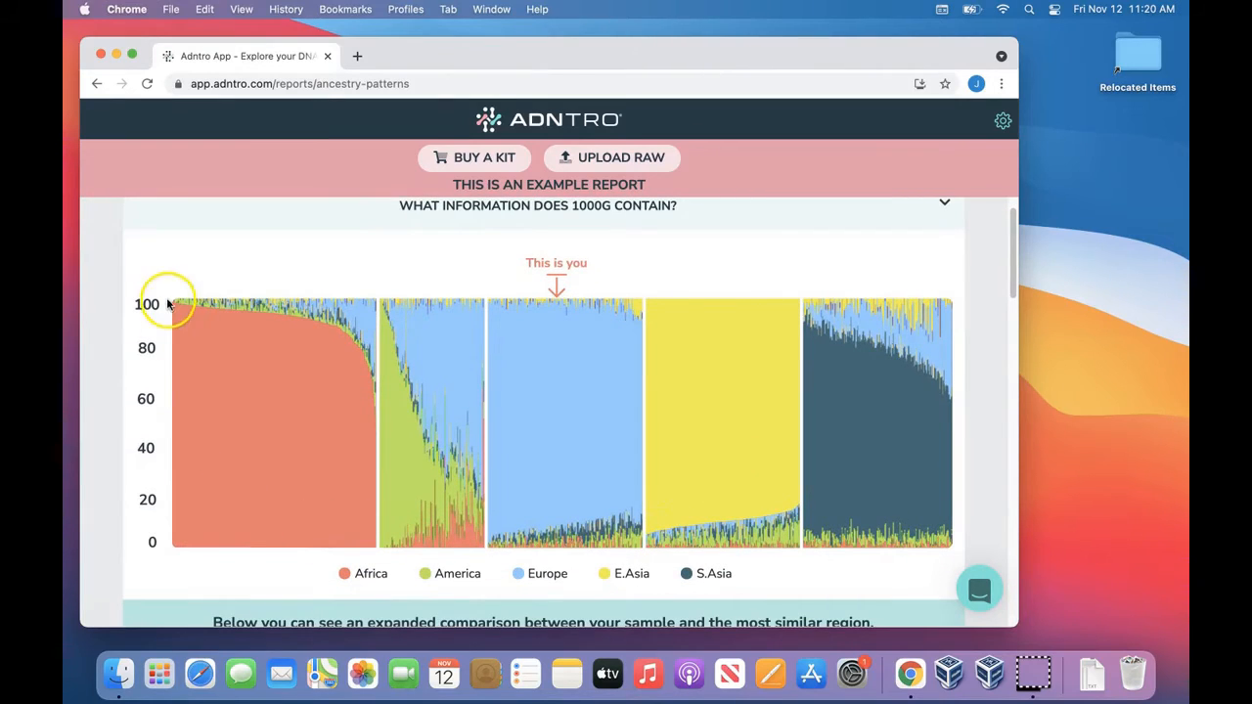
pyautogui.click(98, 622)
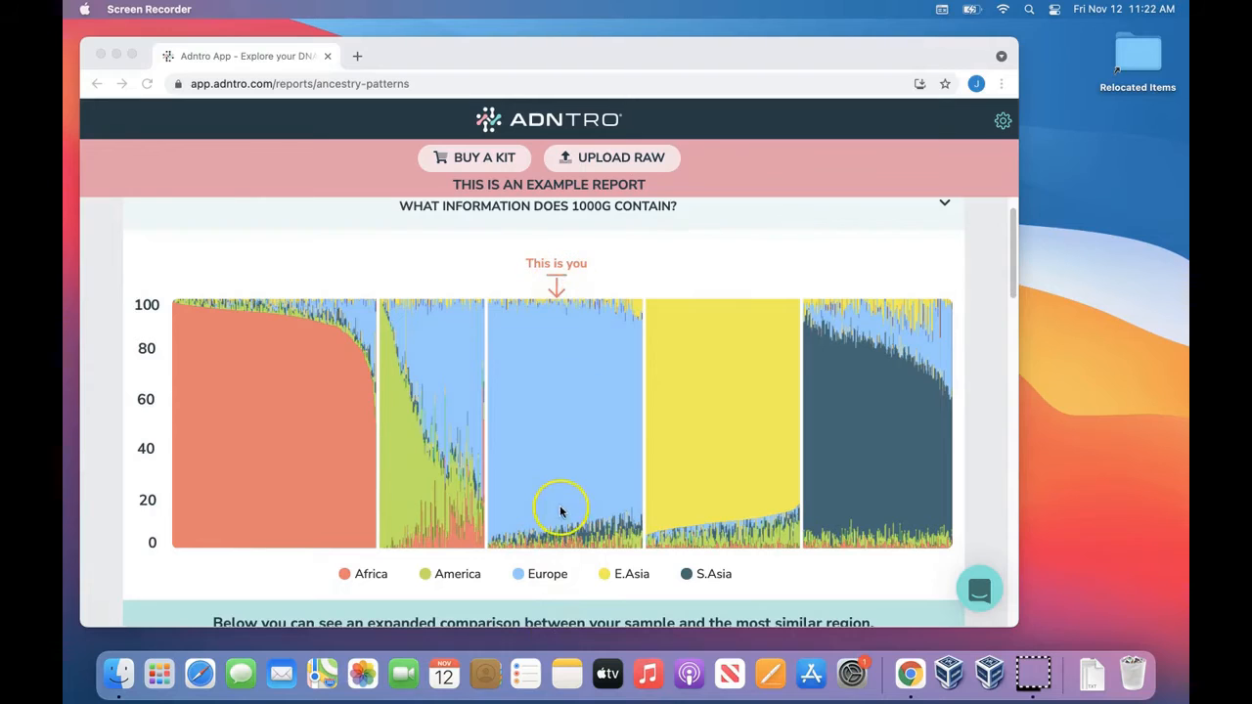
# - Compare the admixture chart with the expanded bars for the sample and its Europe reference population
pyautogui.scroll(-5, 559, 511)
pyautogui.scroll(-10, 560, 510)
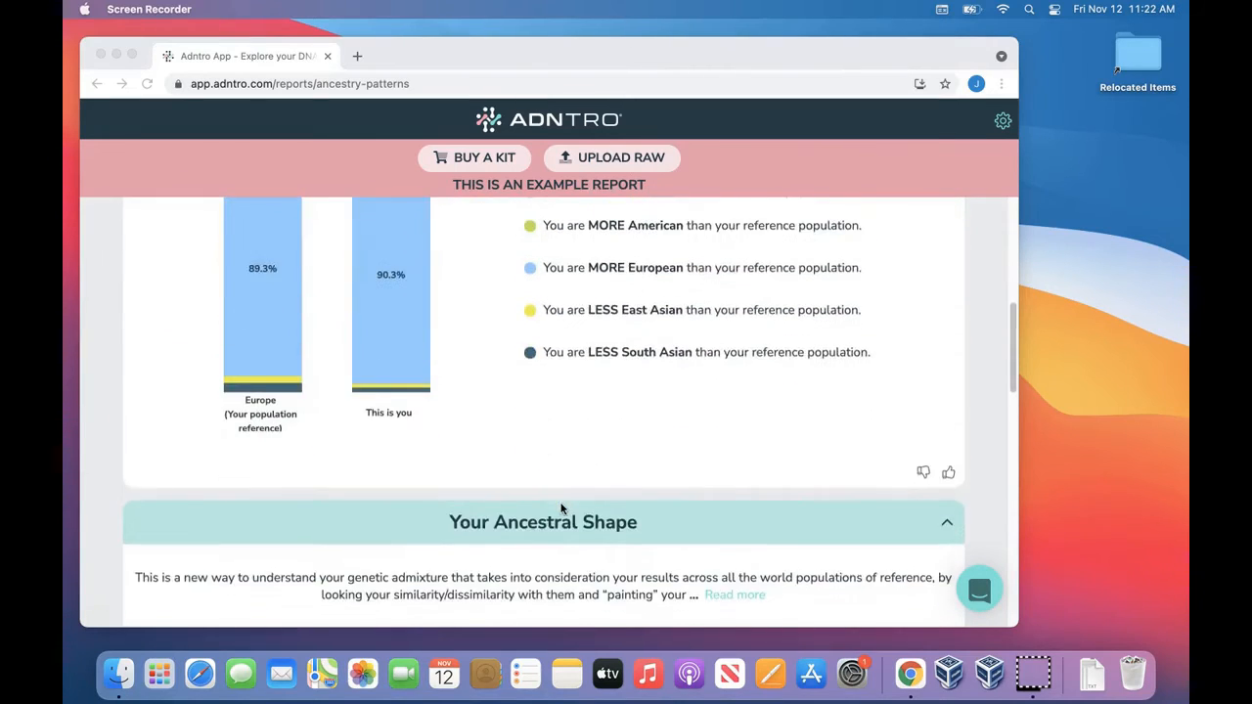
pyautogui.scroll(6, 559, 506)
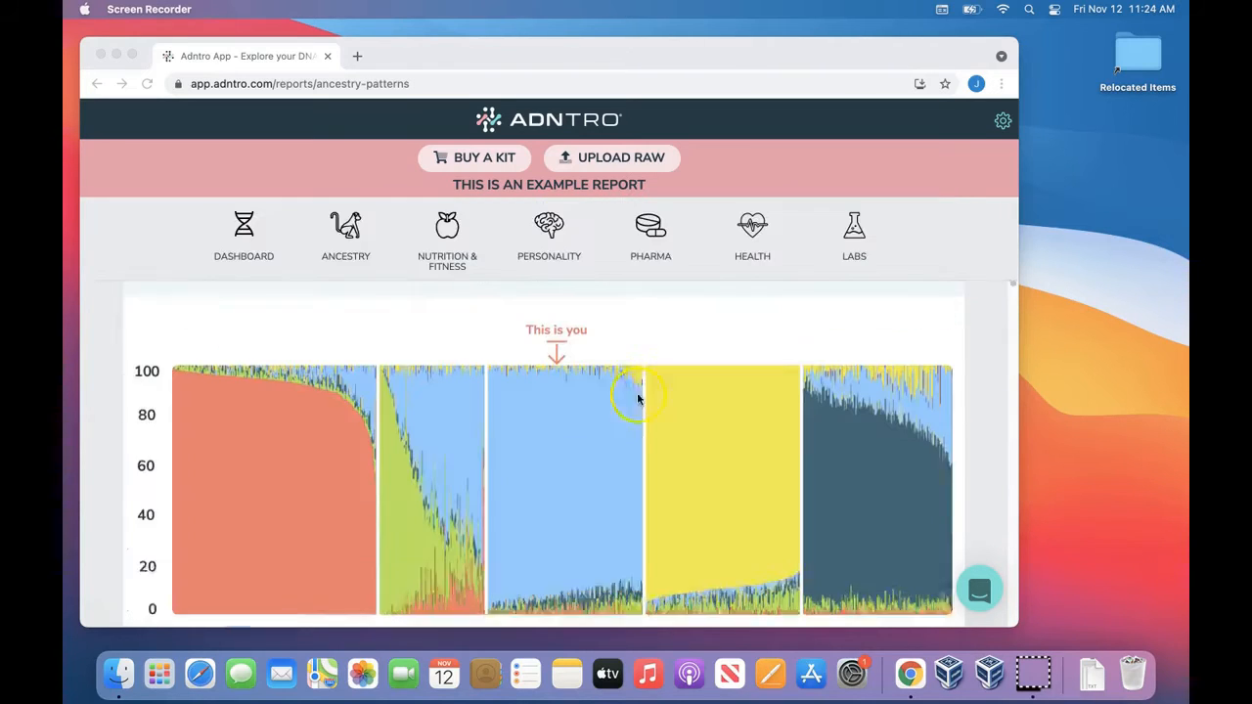
pyautogui.scroll(5, 547, 440)
pyautogui.scroll(-5, 552, 476)
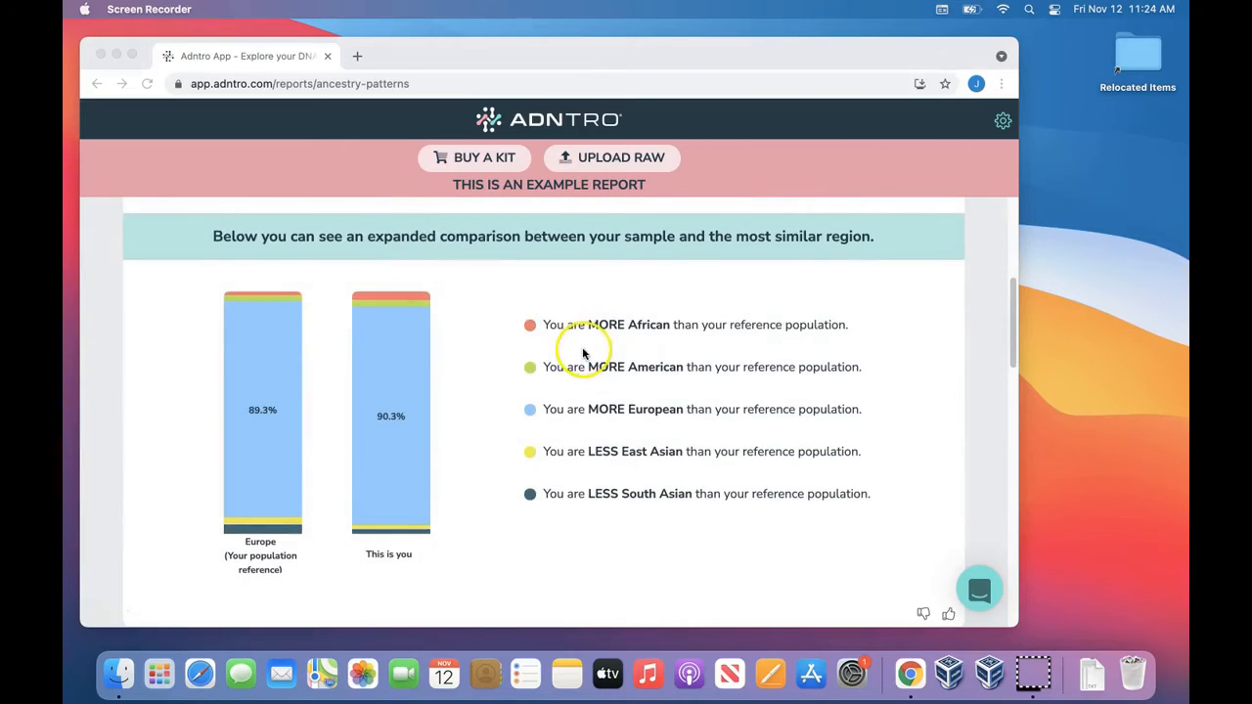
pyautogui.scroll(5, 581, 349)
pyautogui.scroll(-2, 565, 372)
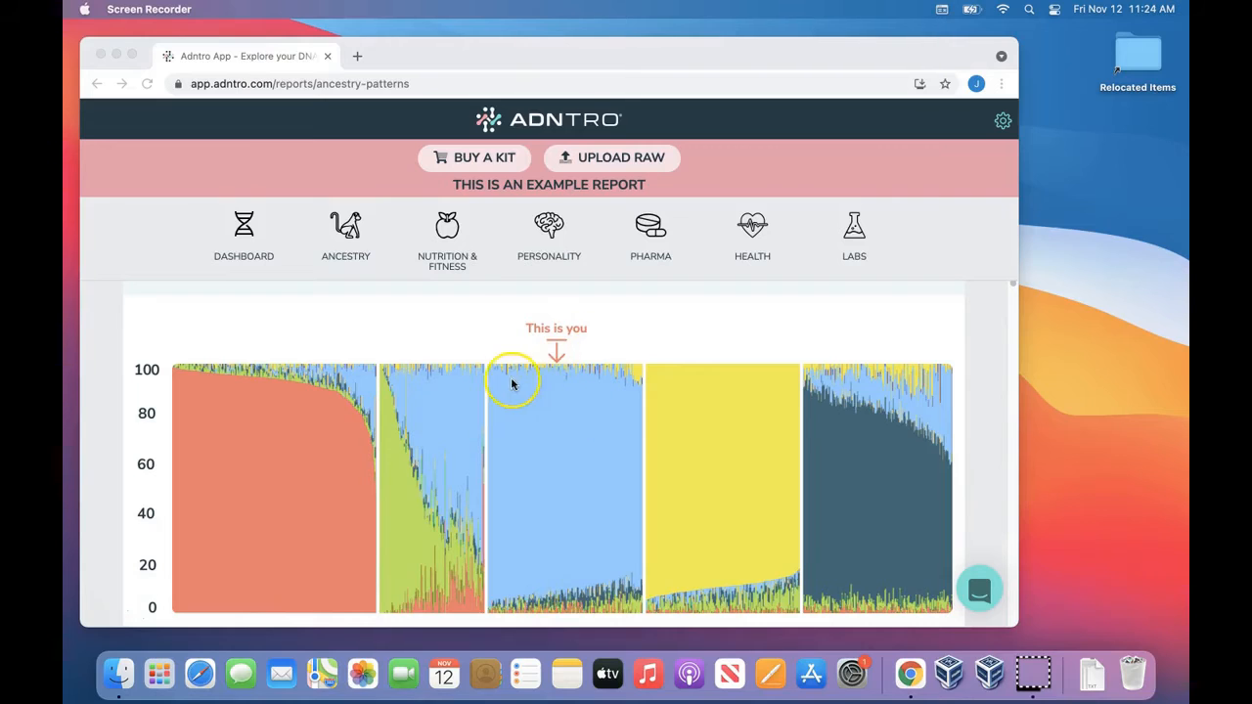
pyautogui.scroll(-10, 542, 375)
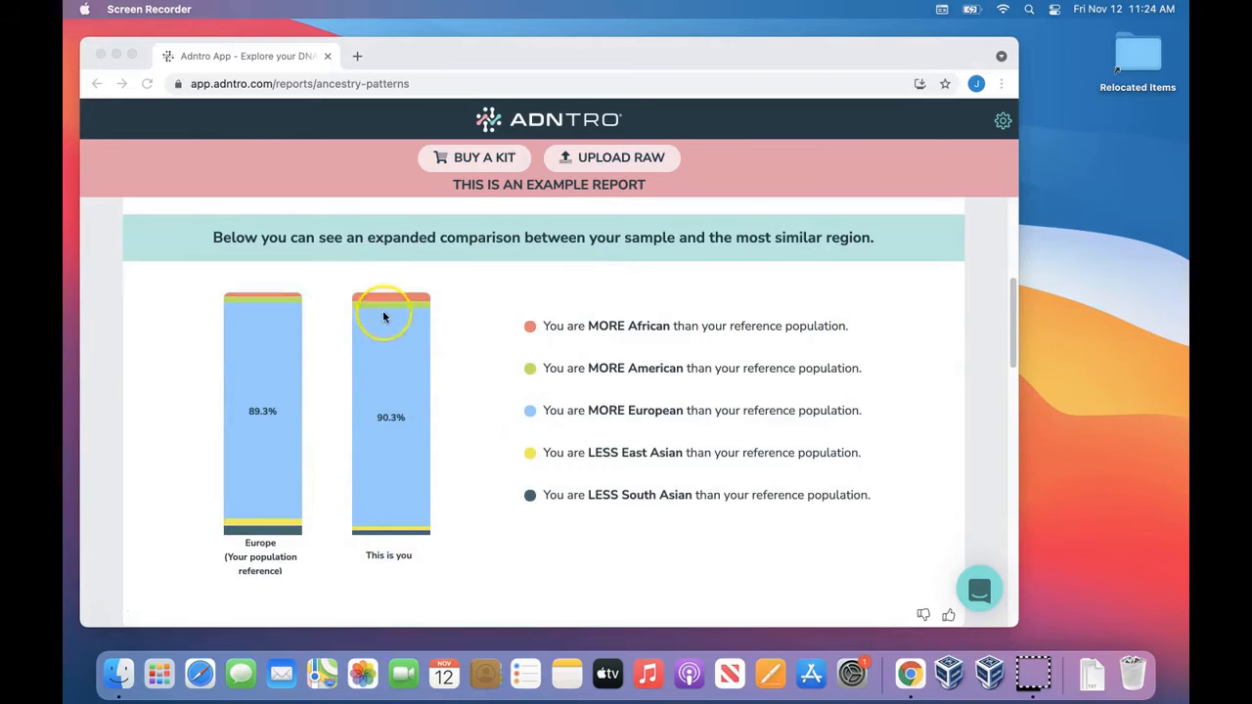
# - Examine the Europe block of the admixture chart against the regional colour legend
pyautogui.scroll(5, 476, 444)
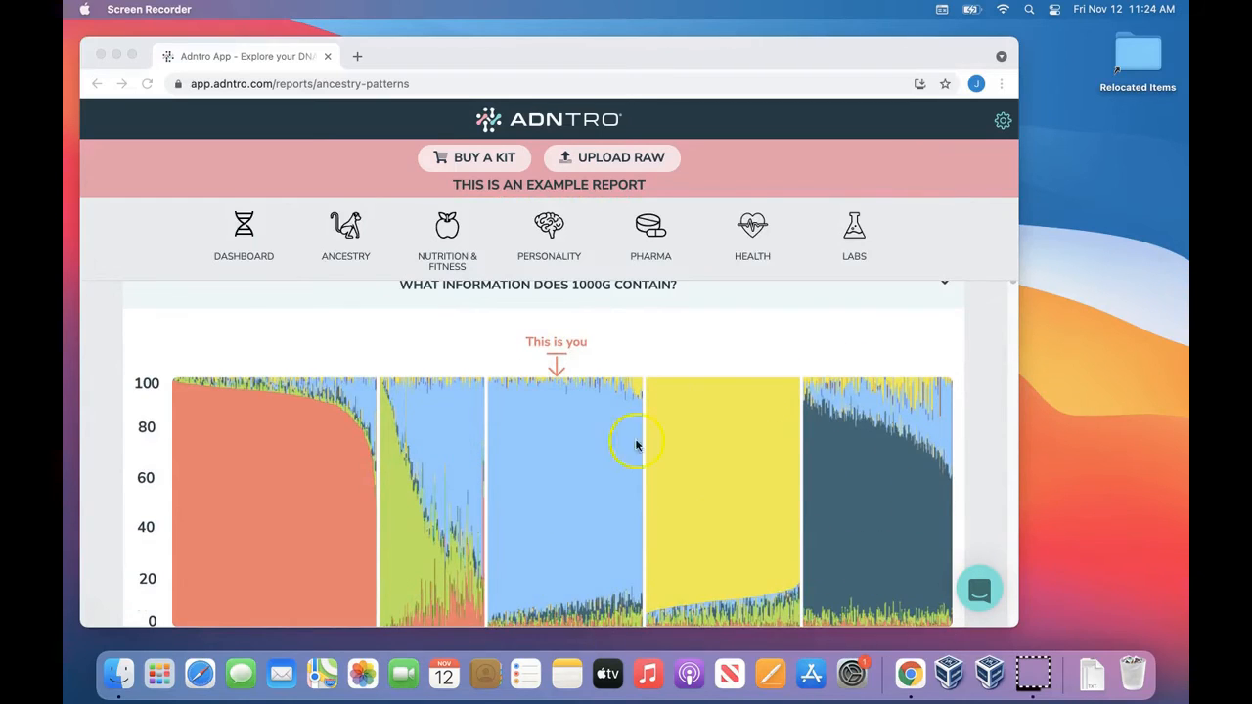
pyautogui.scroll(-1, 528, 420)
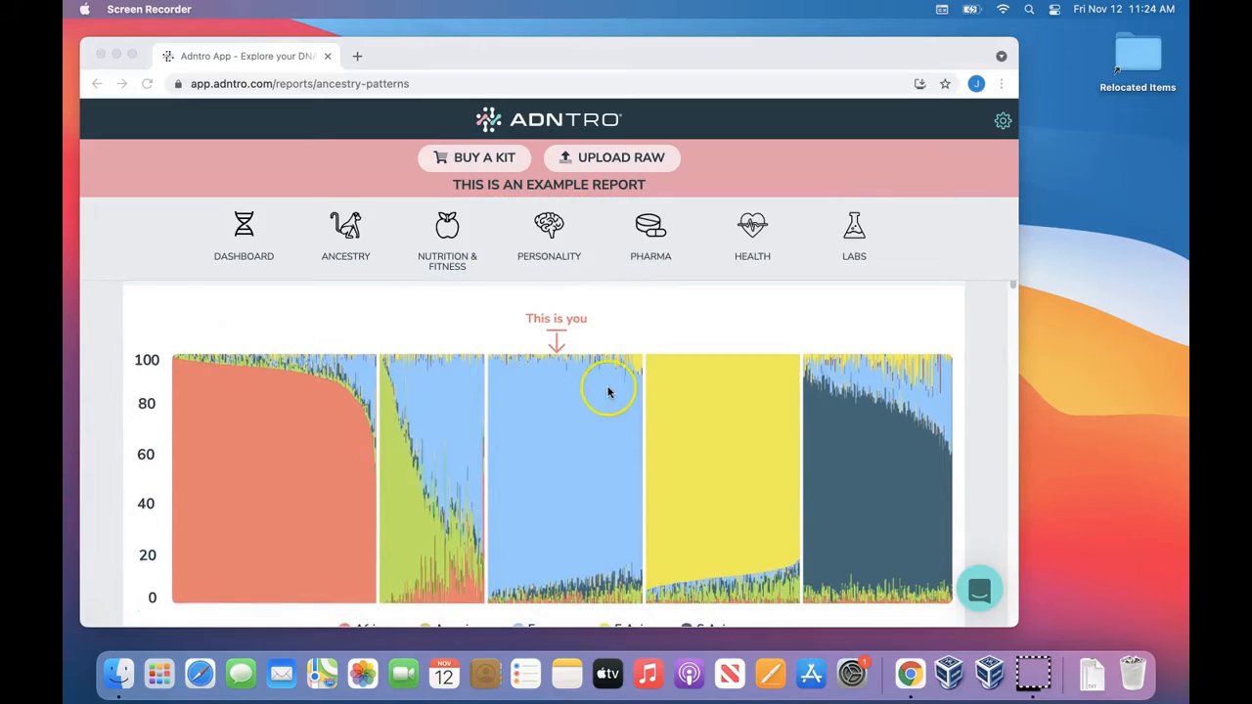
pyautogui.scroll(-3, 609, 381)
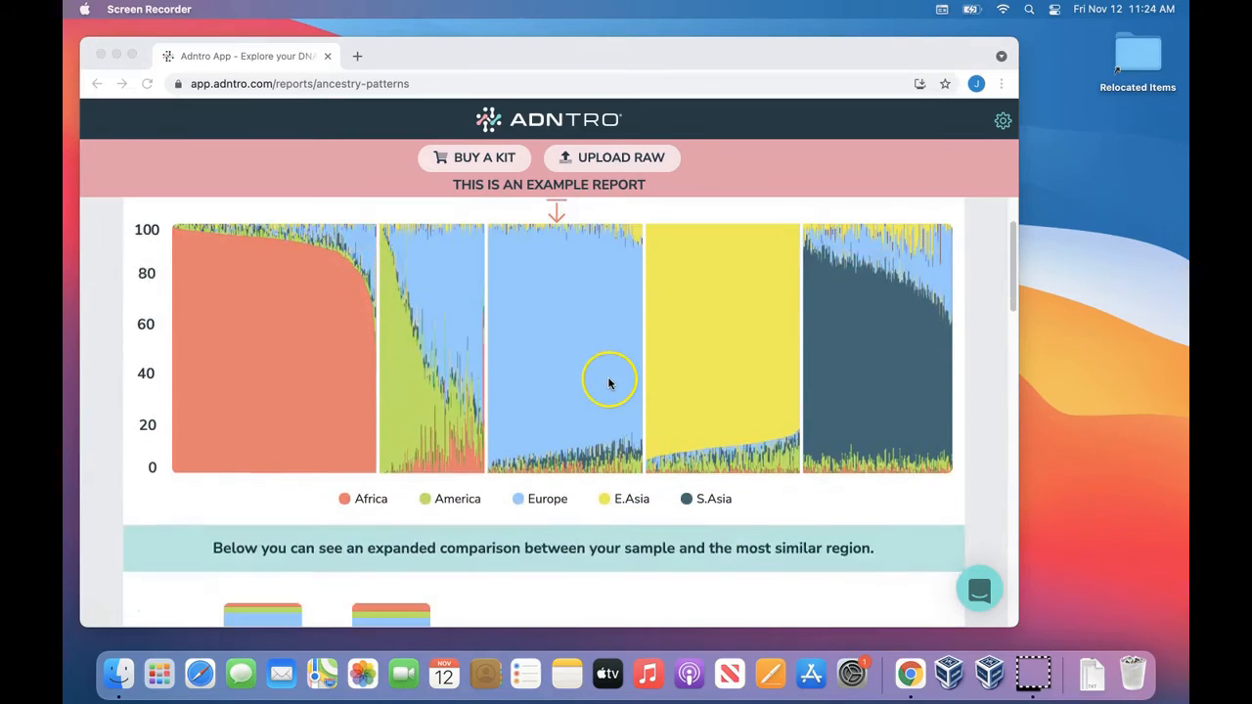
pyautogui.scroll(1, 609, 381)
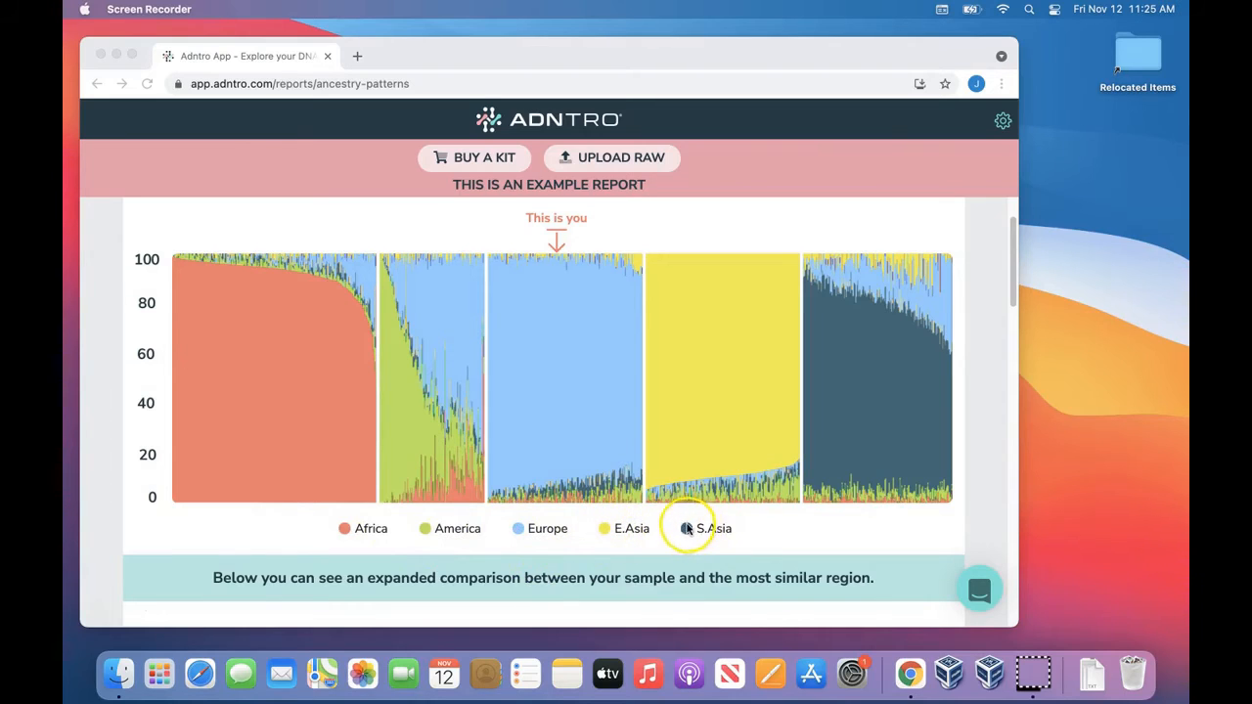
pyautogui.scroll(1, 483, 418)
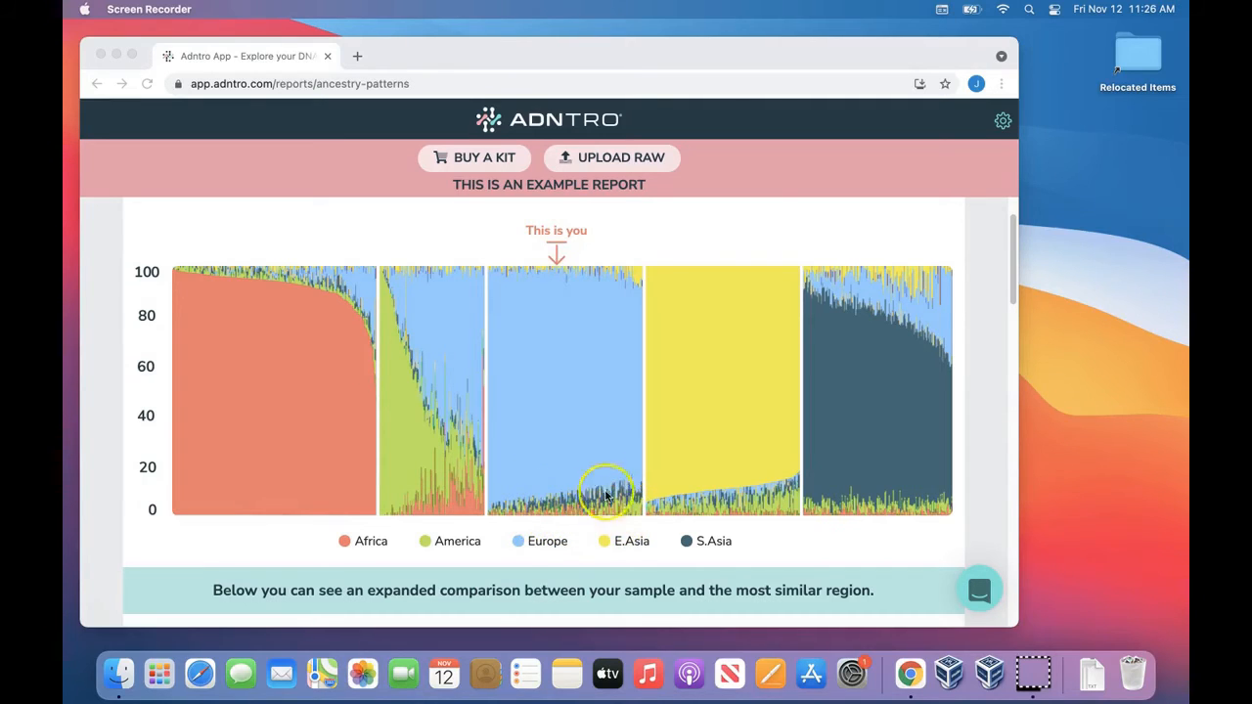
pyautogui.scroll(-1, 592, 494)
# - Check the sample's regional differences from the reference population against the colour bands in the admixture chart
pyautogui.scroll(-5, 592, 494)
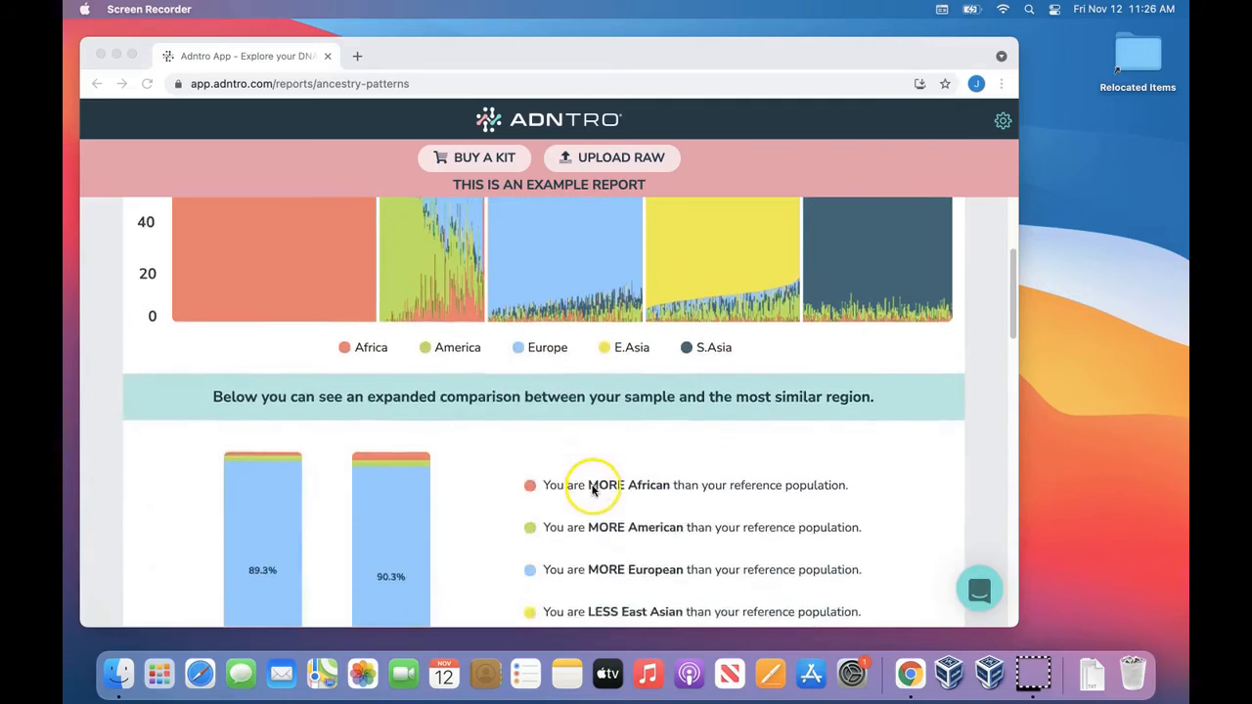
pyautogui.scroll(-1, 592, 484)
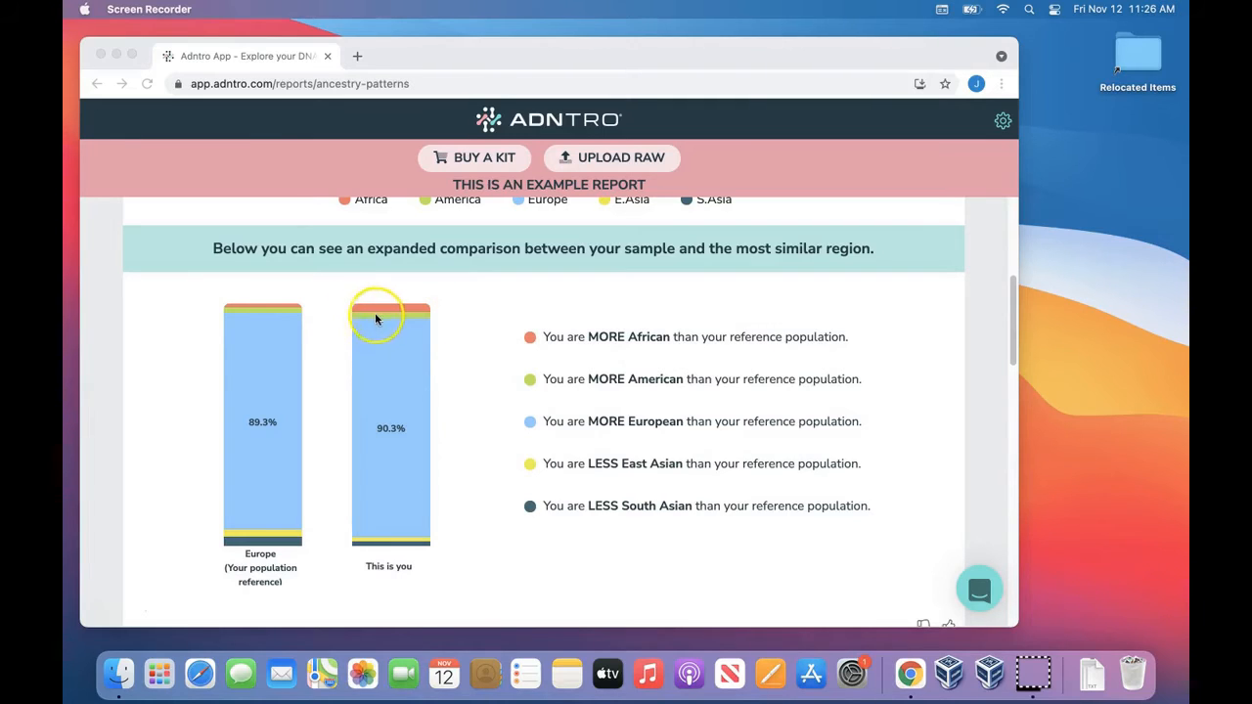
pyautogui.scroll(5, 448, 313)
pyautogui.scroll(-4, 456, 316)
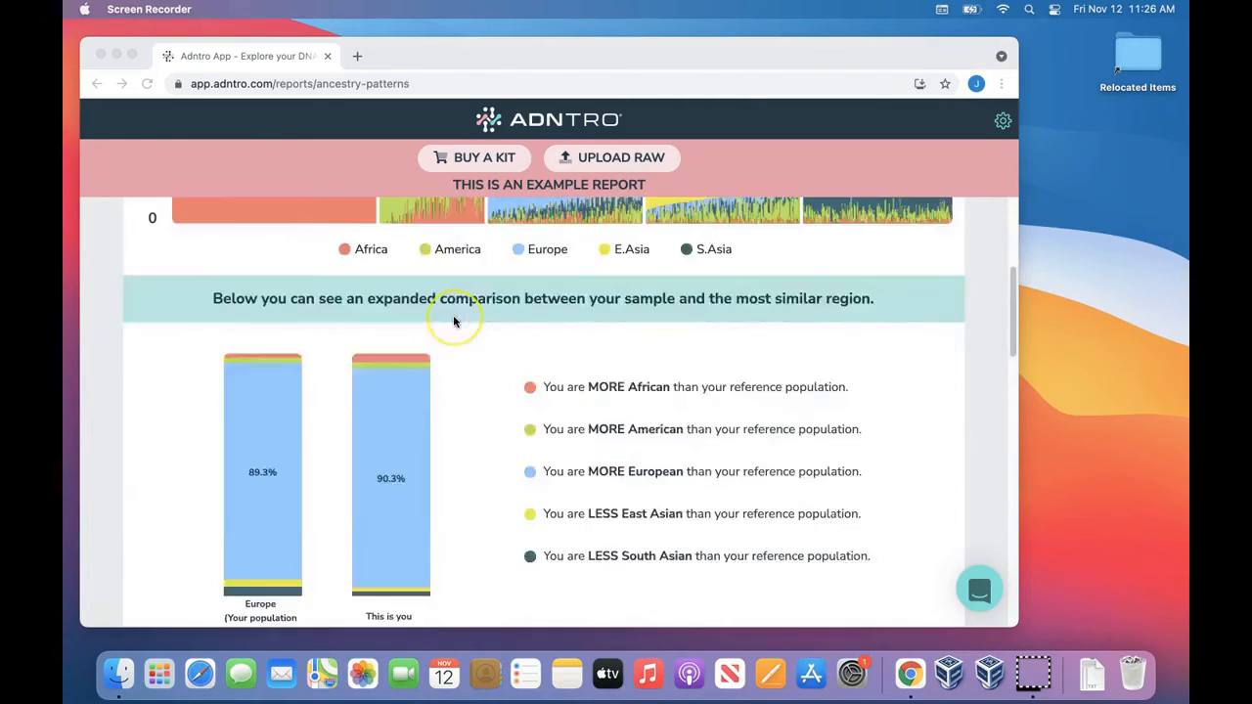
pyautogui.scroll(2, 452, 321)
pyautogui.scroll(4, 453, 321)
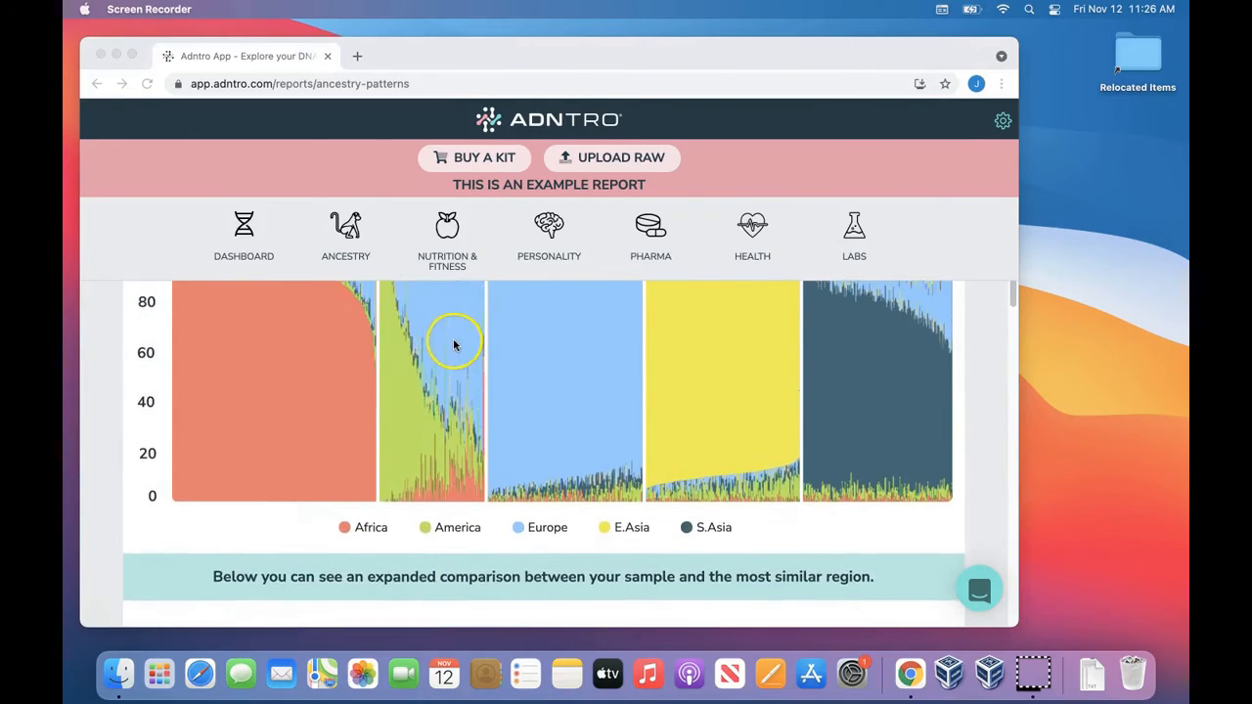
pyautogui.scroll(1, 444, 329)
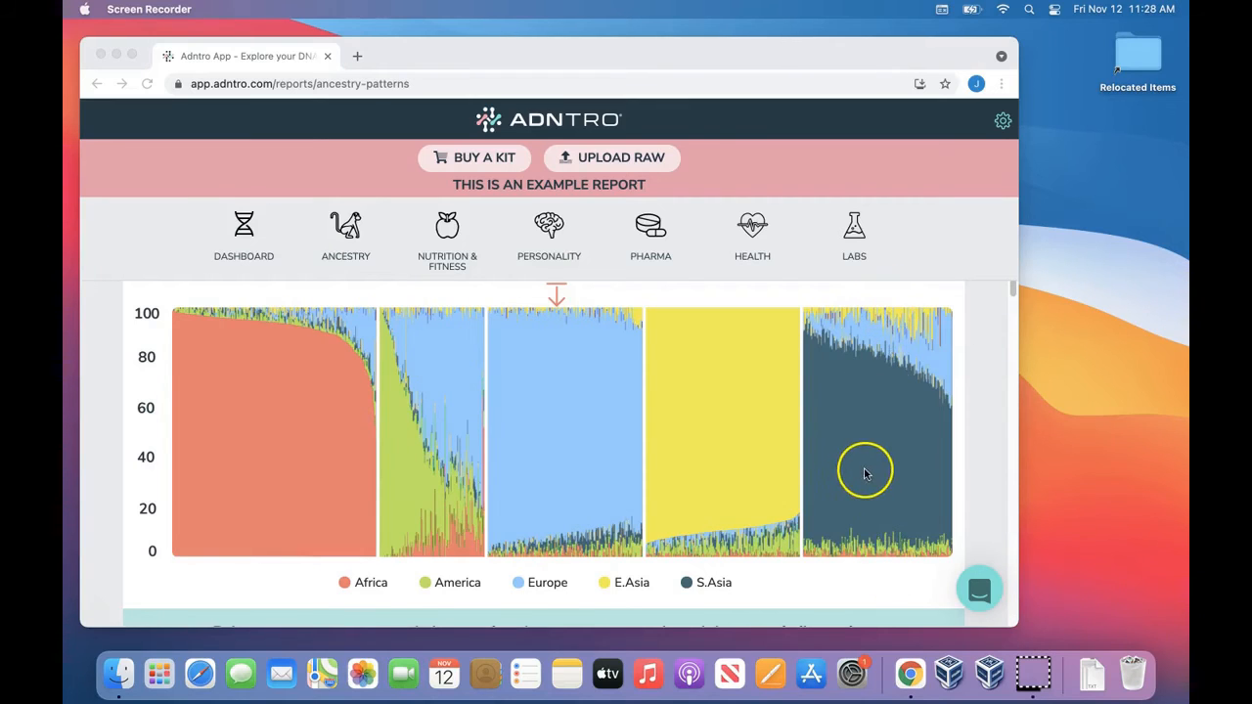
# - Review the expanded comparison with the most similar region and continue to the Your Ancestral Shape section
pyautogui.scroll(-3, 866, 471)
pyautogui.scroll(-5, 867, 476)
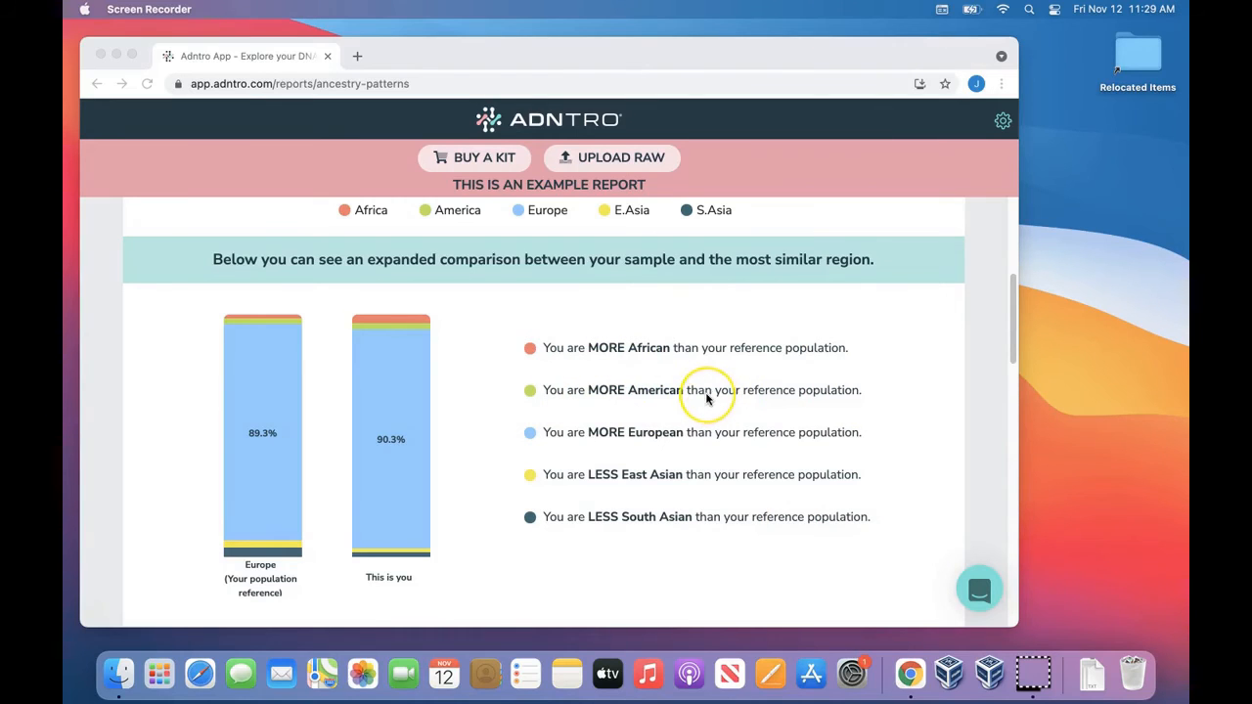
pyautogui.scroll(-1, 707, 398)
pyautogui.scroll(-5, 706, 398)
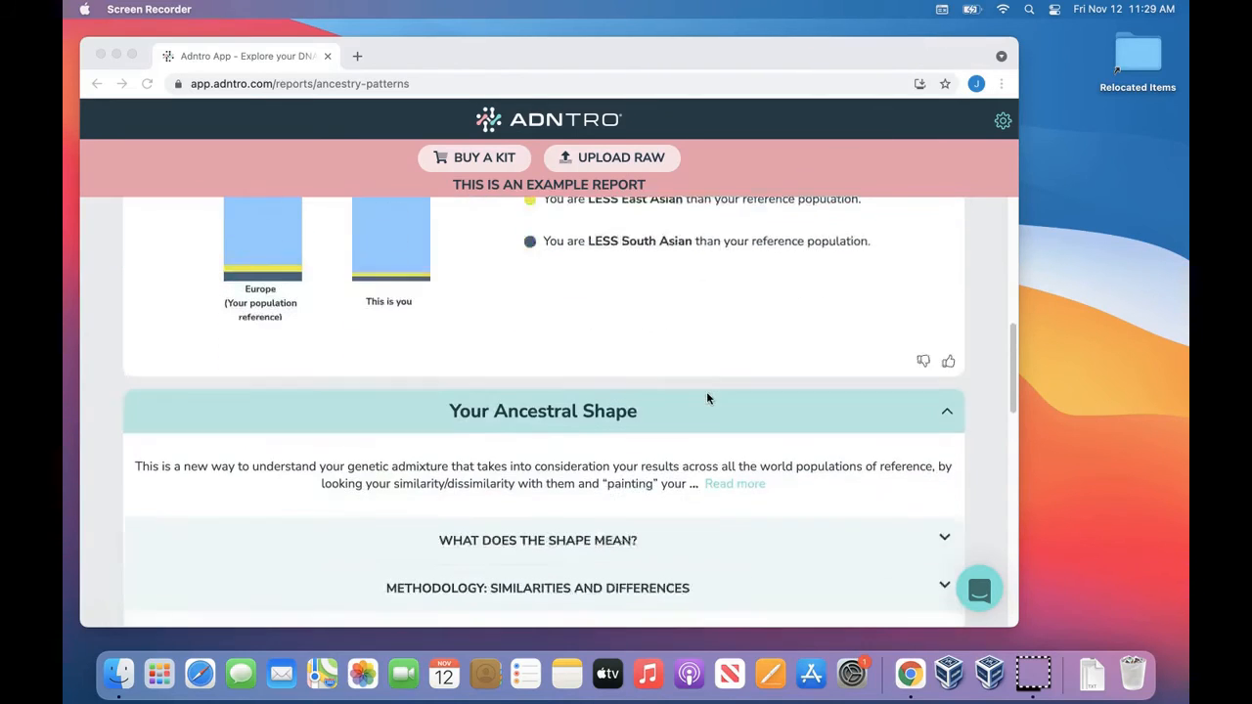
pyautogui.scroll(-1, 785, 372)
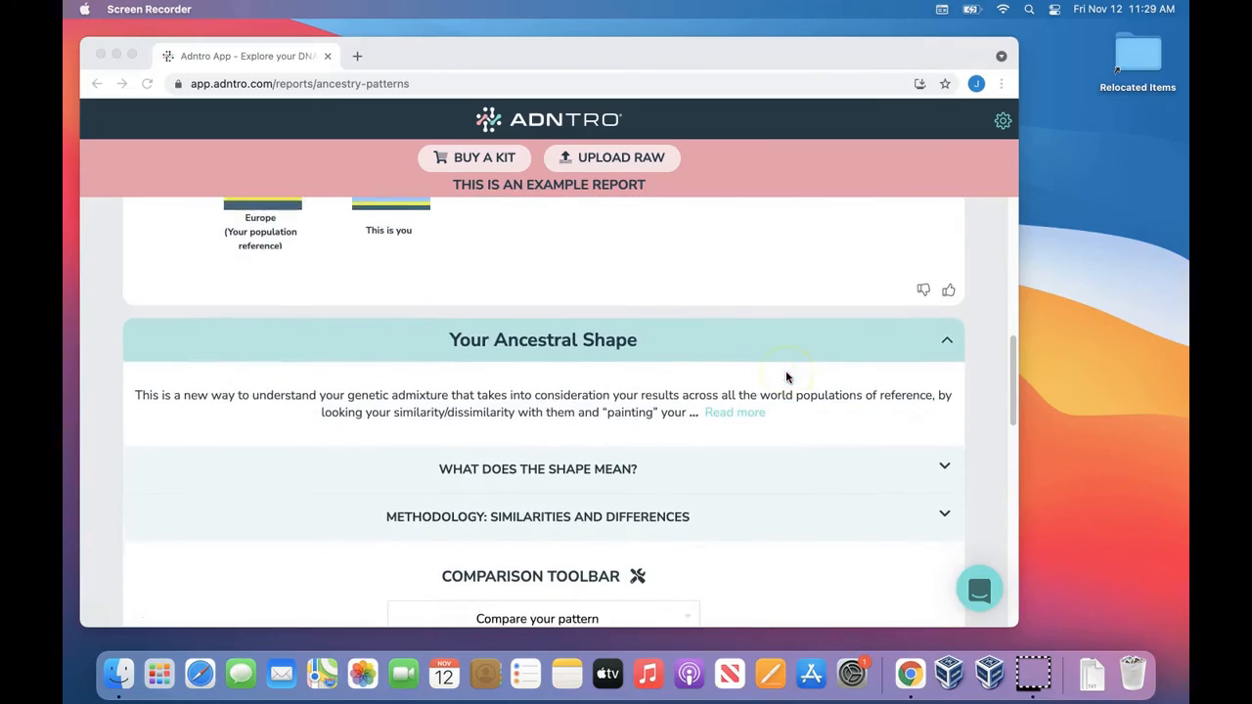
pyautogui.scroll(1, 785, 373)
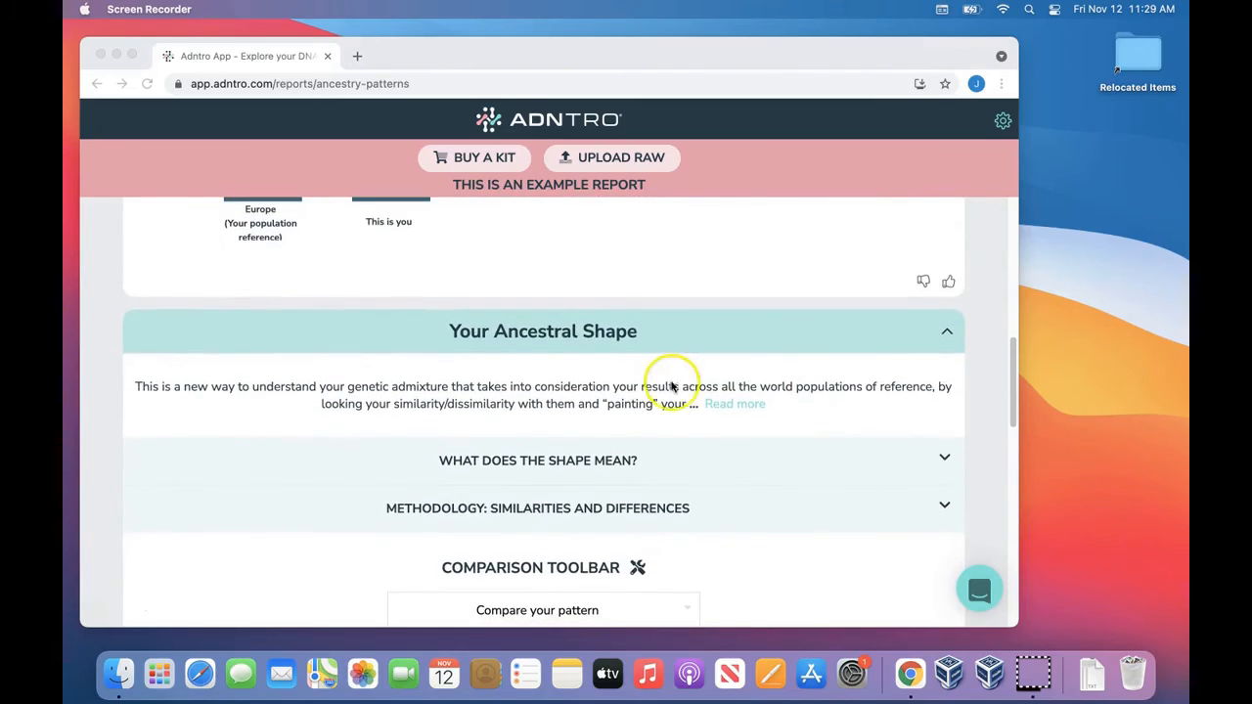
# - Examine the demo sample's curve across the world reference populations in the Your Ancestral Shape chart
pyautogui.scroll(-3, 720, 409)
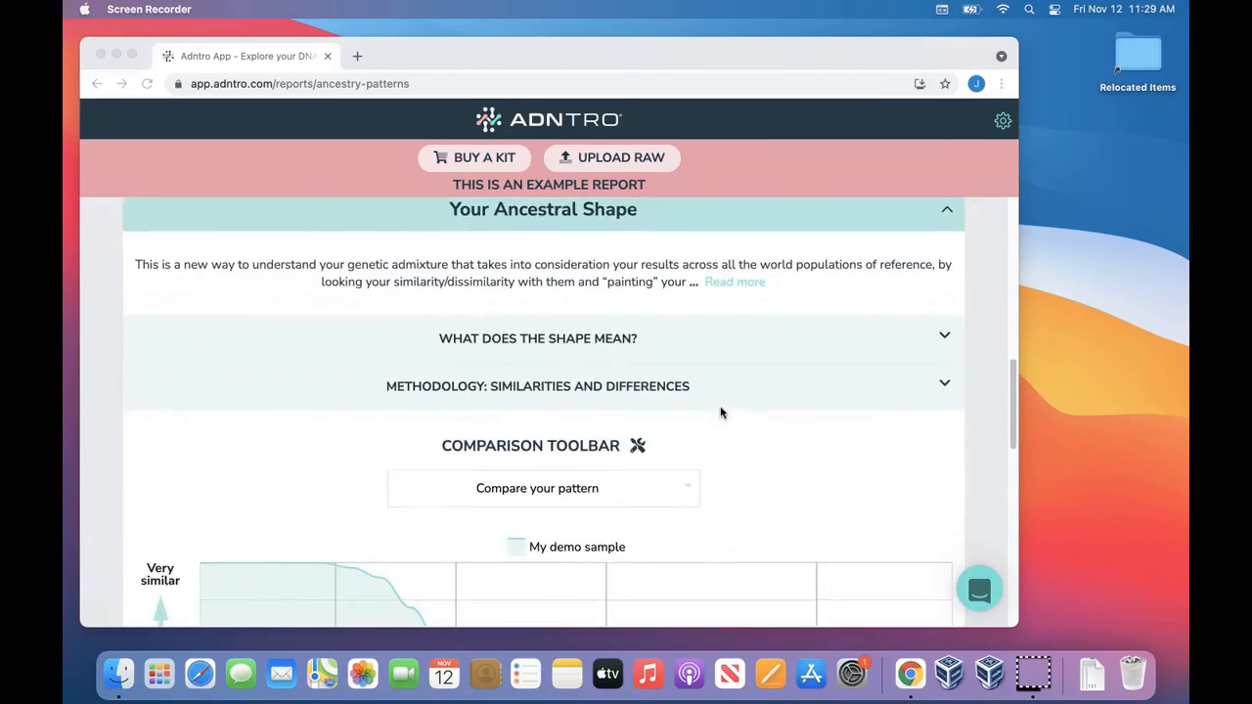
pyautogui.scroll(-5, 720, 411)
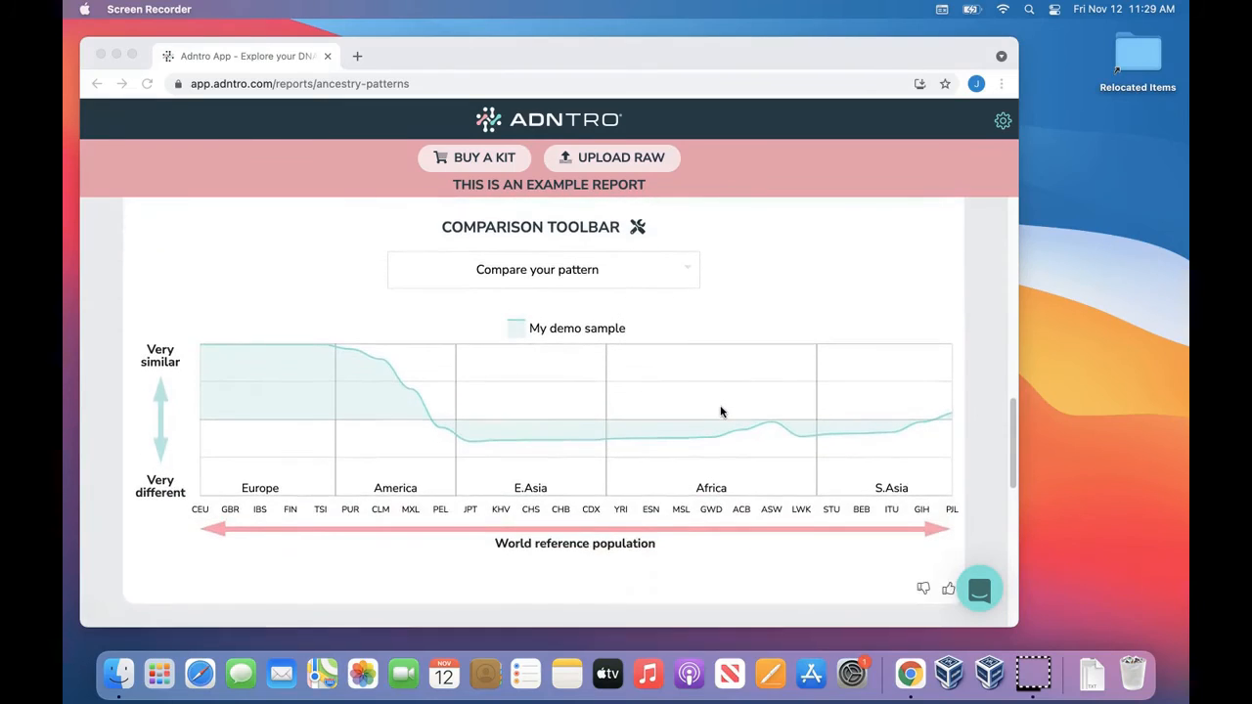
pyautogui.scroll(-1, 719, 408)
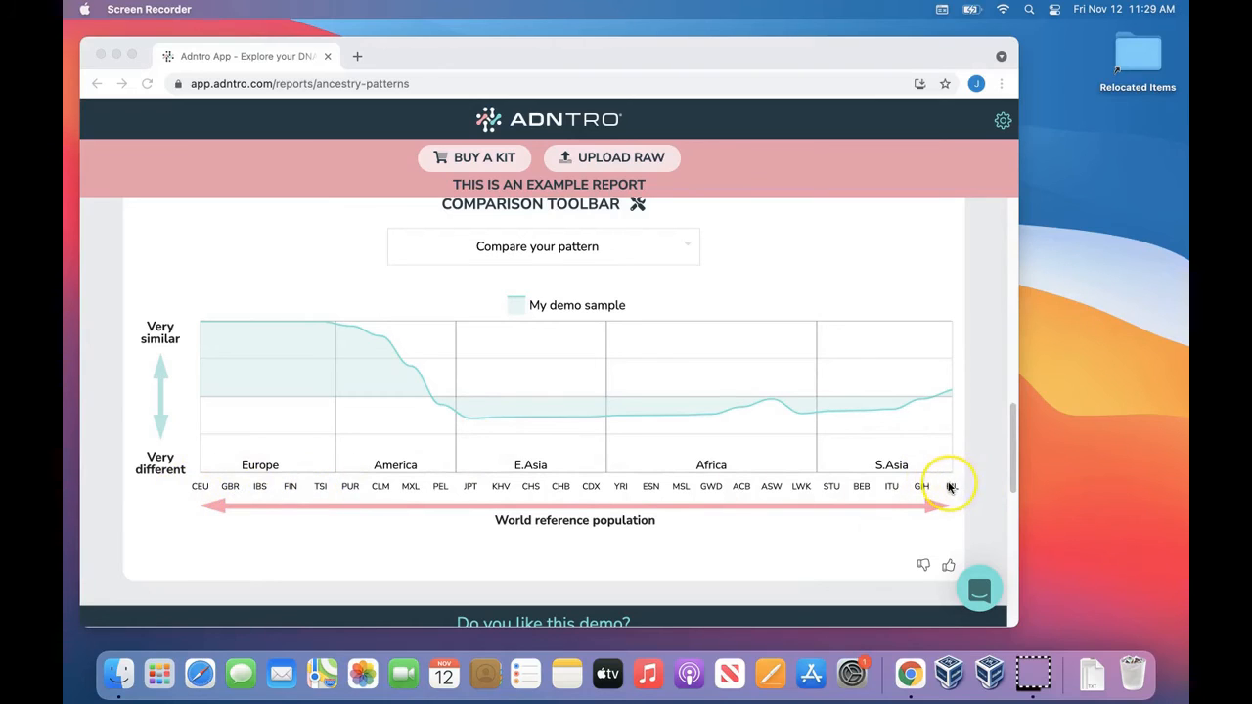
pyautogui.scroll(1, 951, 486)
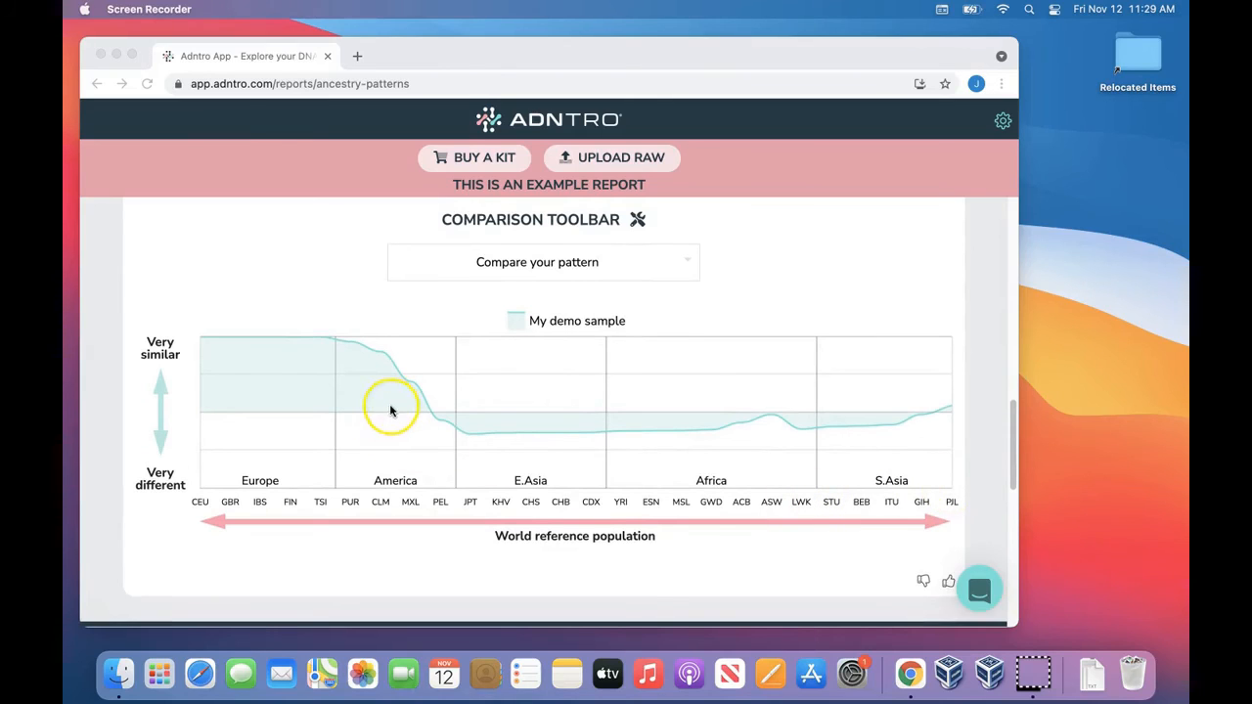
pyautogui.scroll(-1, 323, 411)
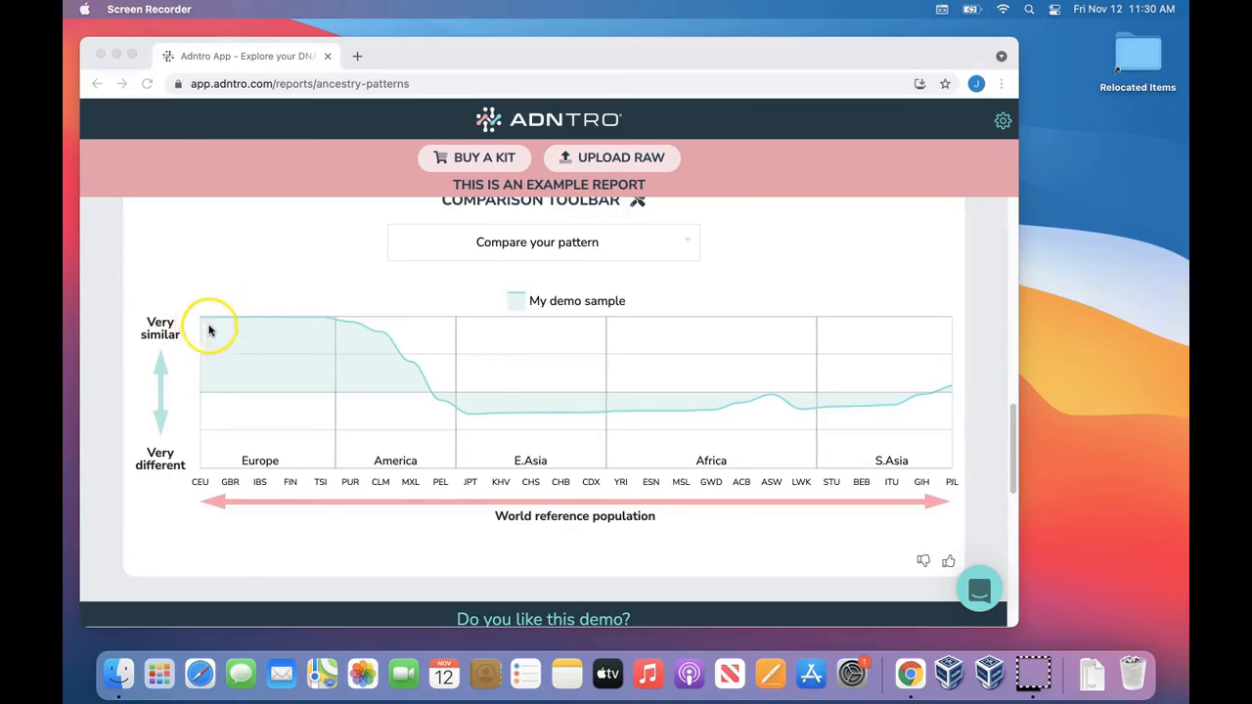
# - Compare the expanded Europe and sample admixture bars with the demo sample's ancestral shape curve
pyautogui.scroll(10, 254, 342)
pyautogui.scroll(-5, 313, 357)
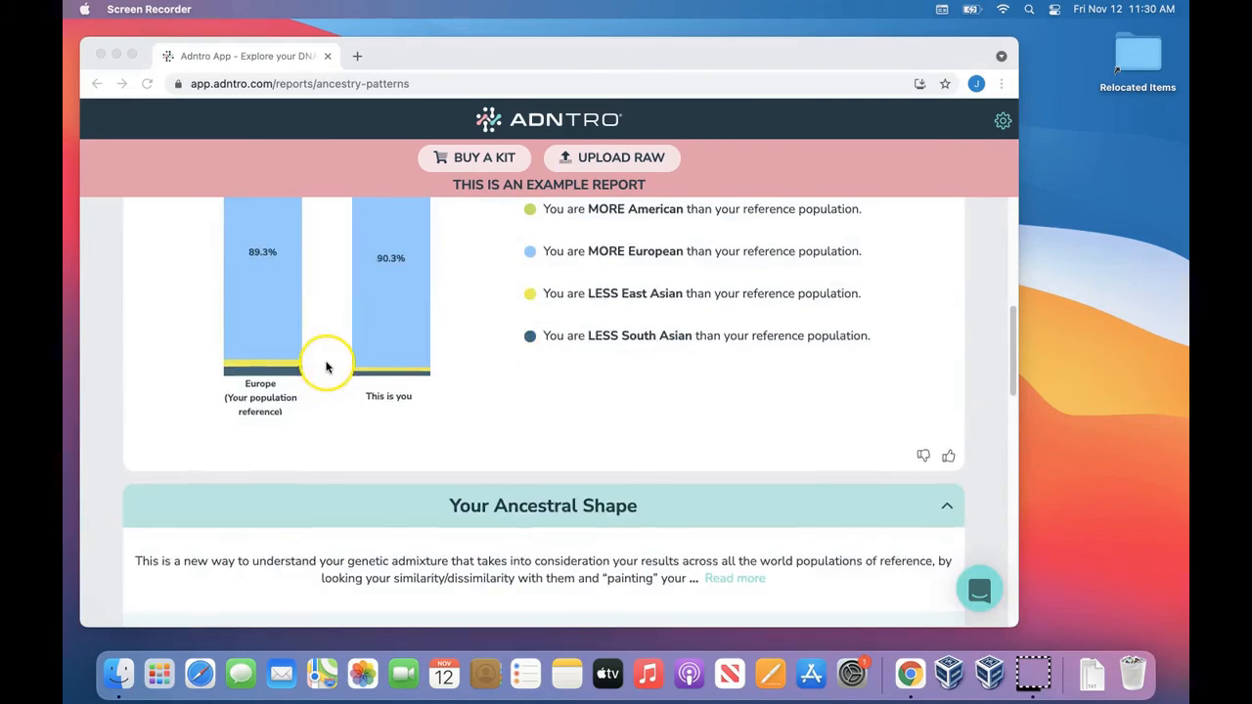
pyautogui.scroll(3, 323, 362)
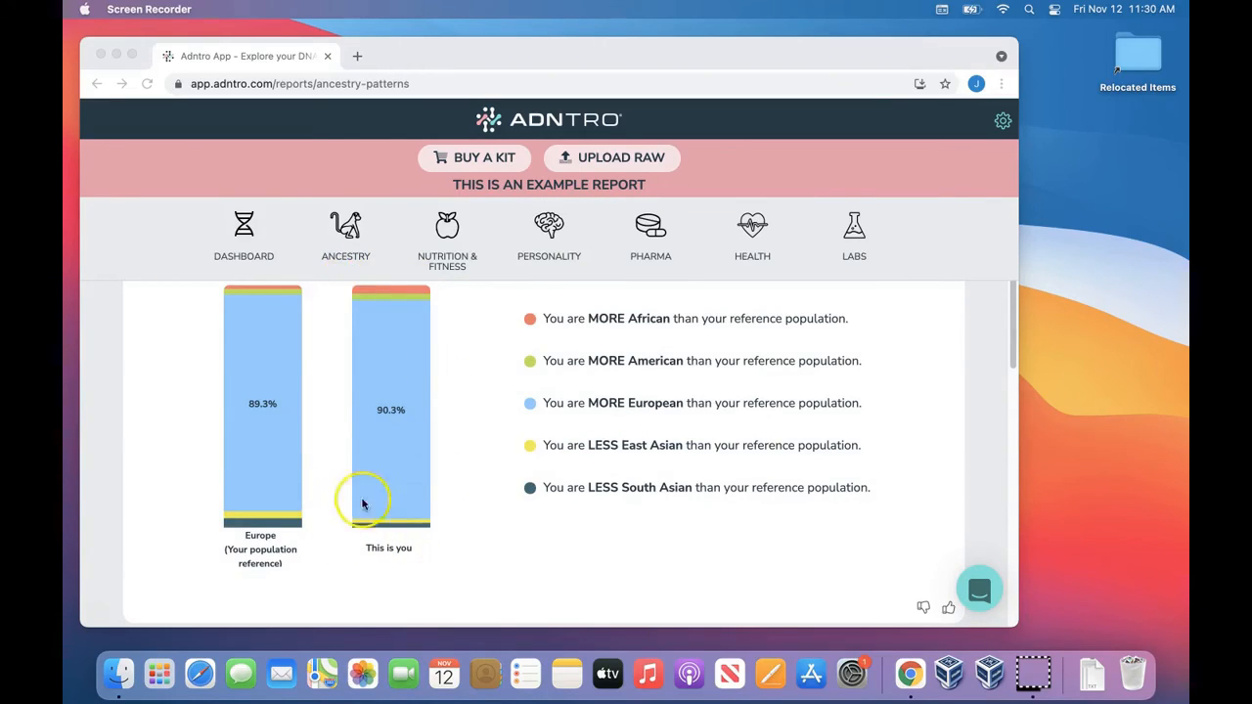
pyautogui.scroll(-1, 374, 425)
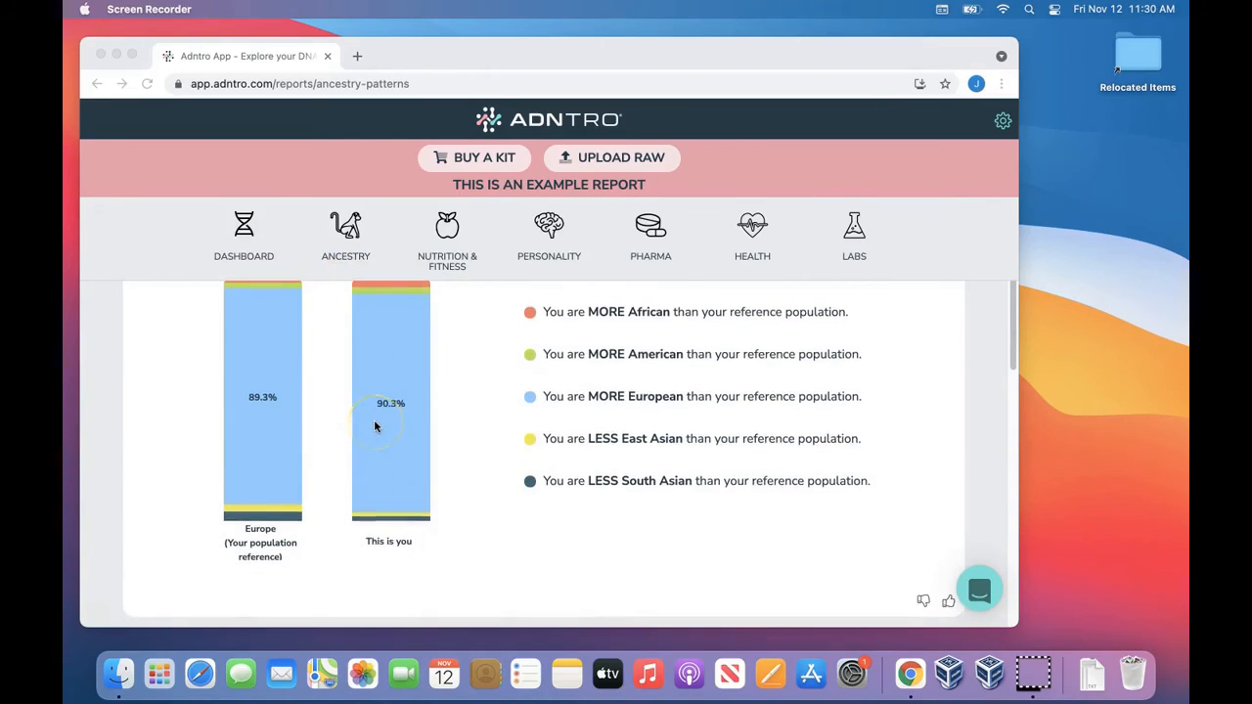
pyautogui.scroll(-10, 412, 454)
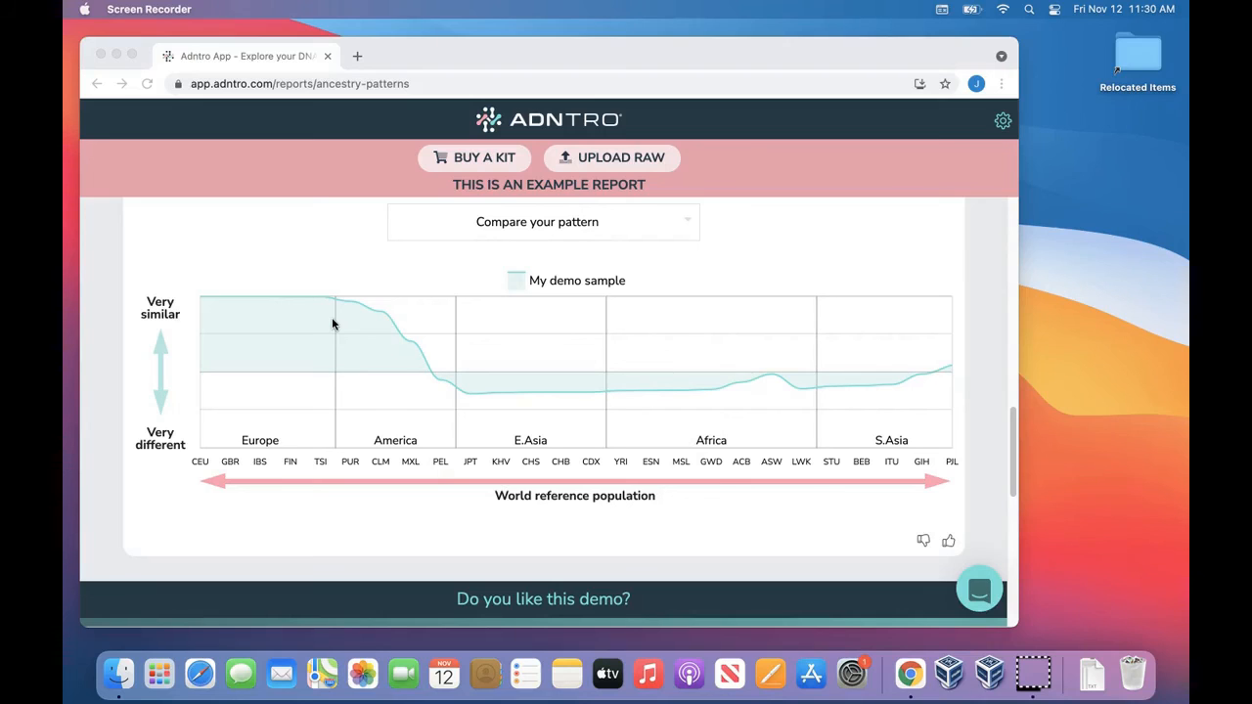
pyautogui.scroll(10, 355, 350)
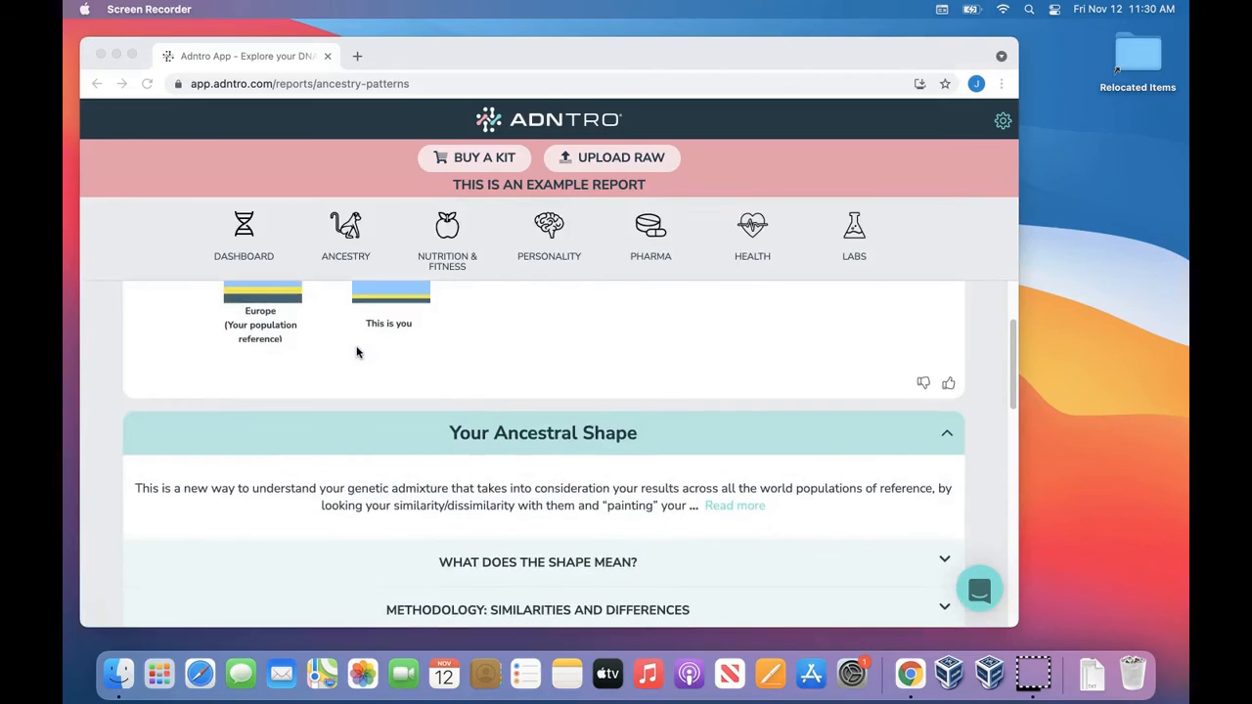
pyautogui.scroll(2, 386, 367)
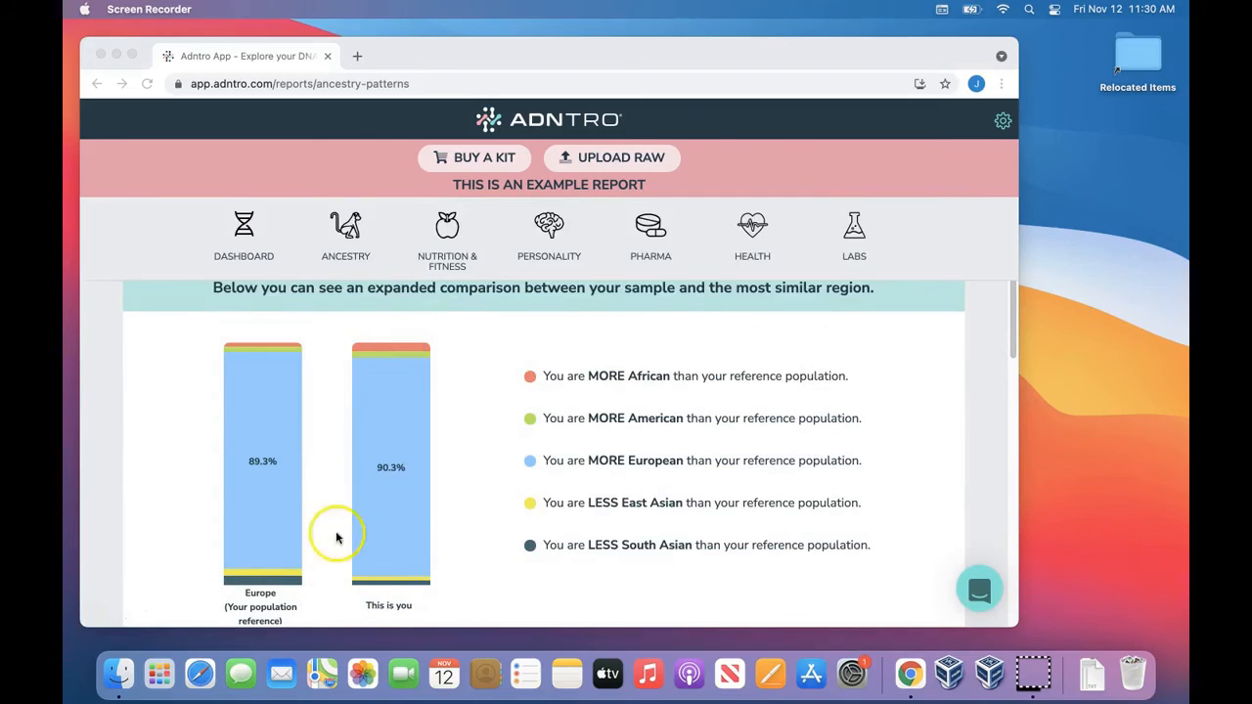
pyautogui.scroll(-10, 405, 596)
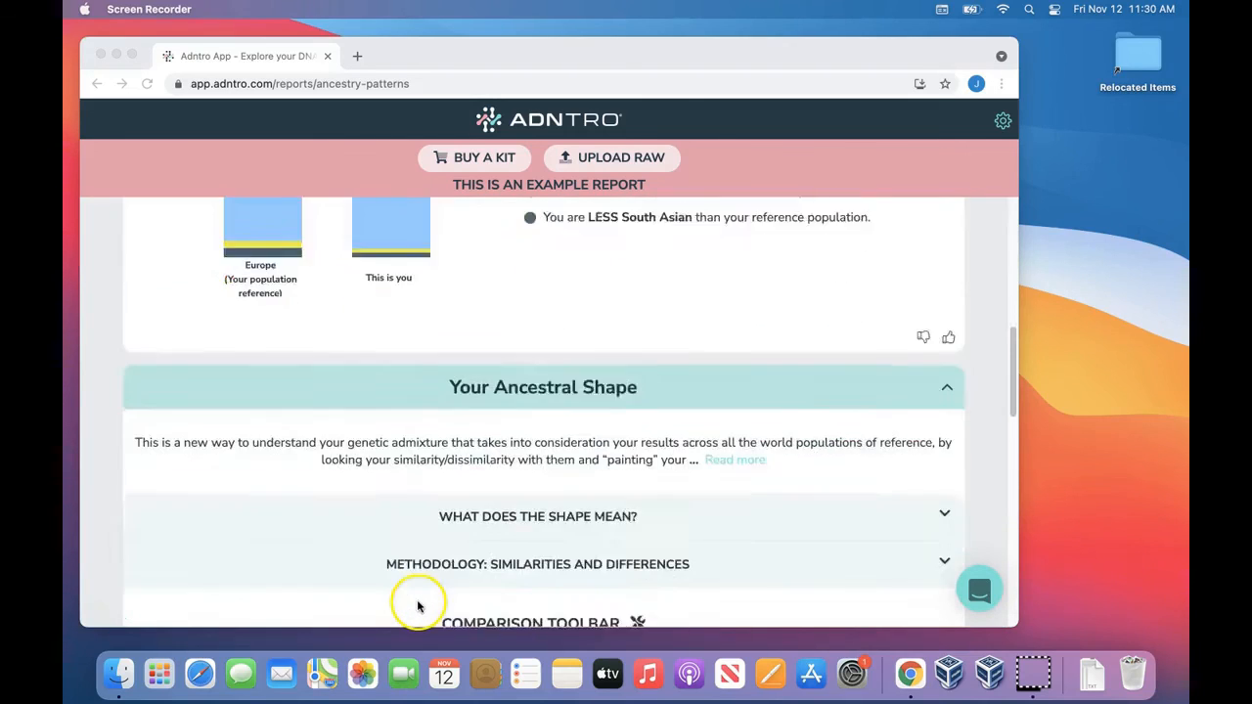
pyautogui.scroll(-1, 344, 528)
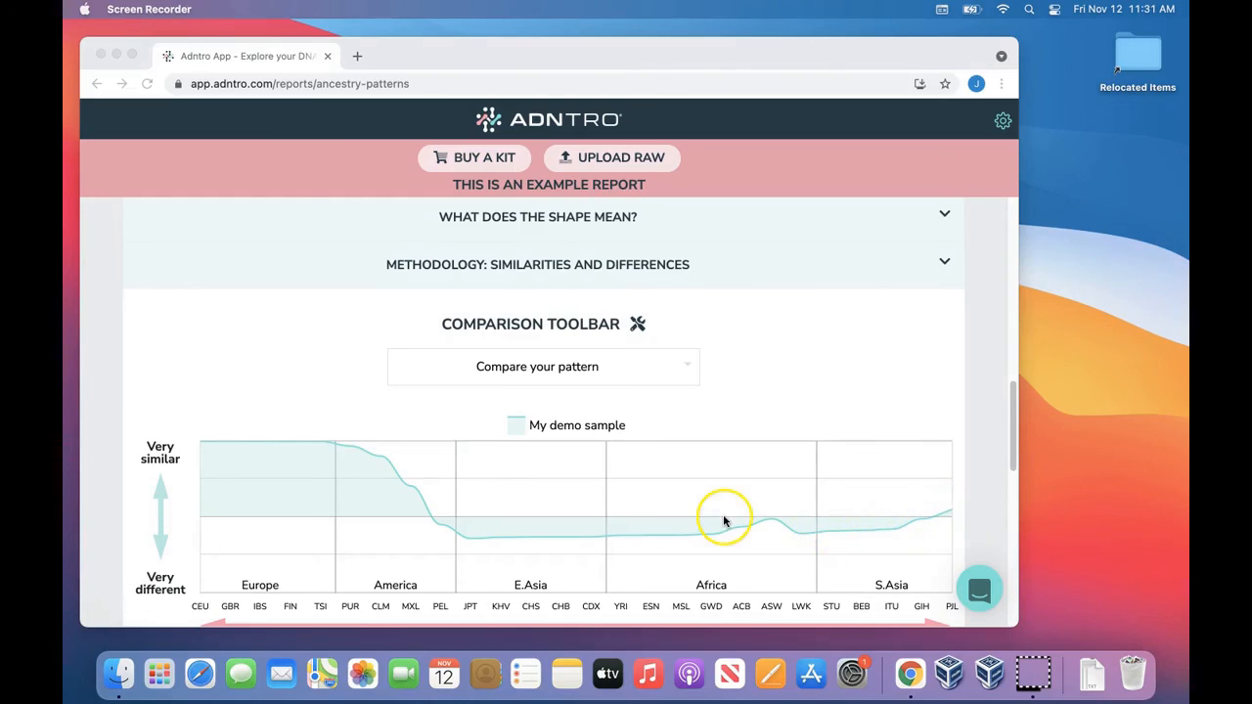
# - Recheck the sample's expanded admixture bar and go back to the Comparison Toolbar above the ancestral shape chart
pyautogui.scroll(1, 510, 564)
pyautogui.scroll(10, 510, 564)
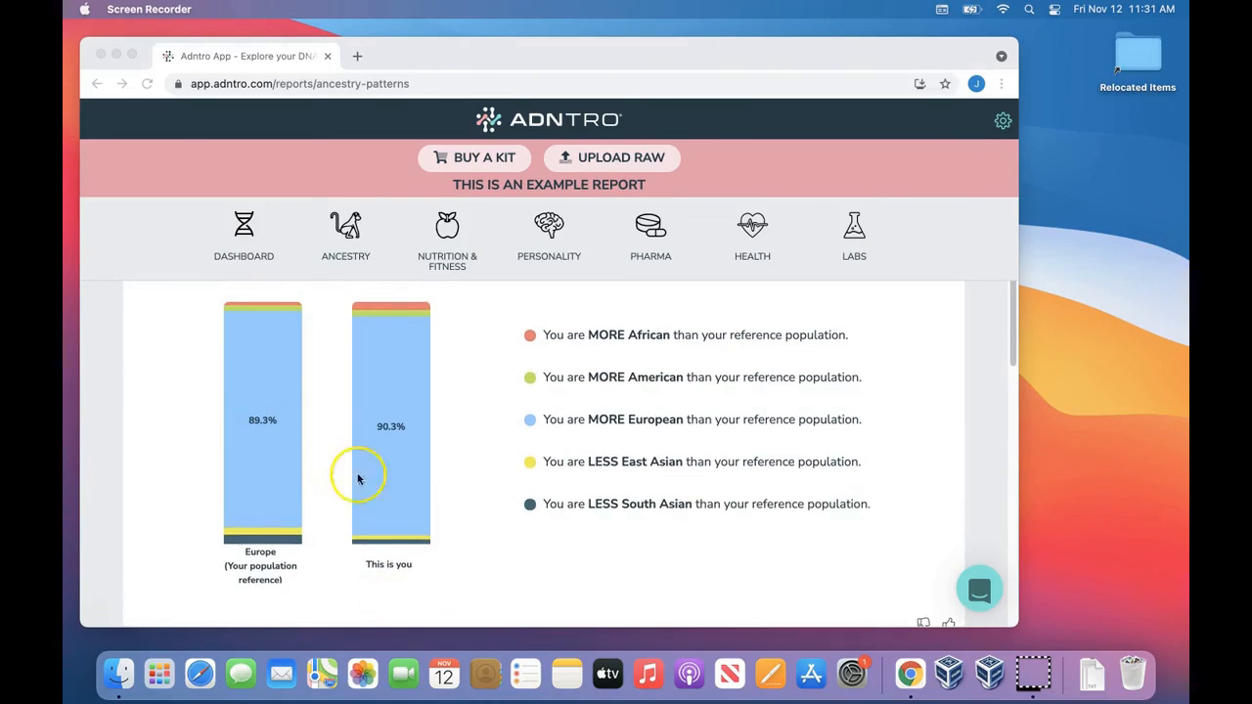
pyautogui.scroll(-10, 455, 503)
pyautogui.scroll(-2, 455, 505)
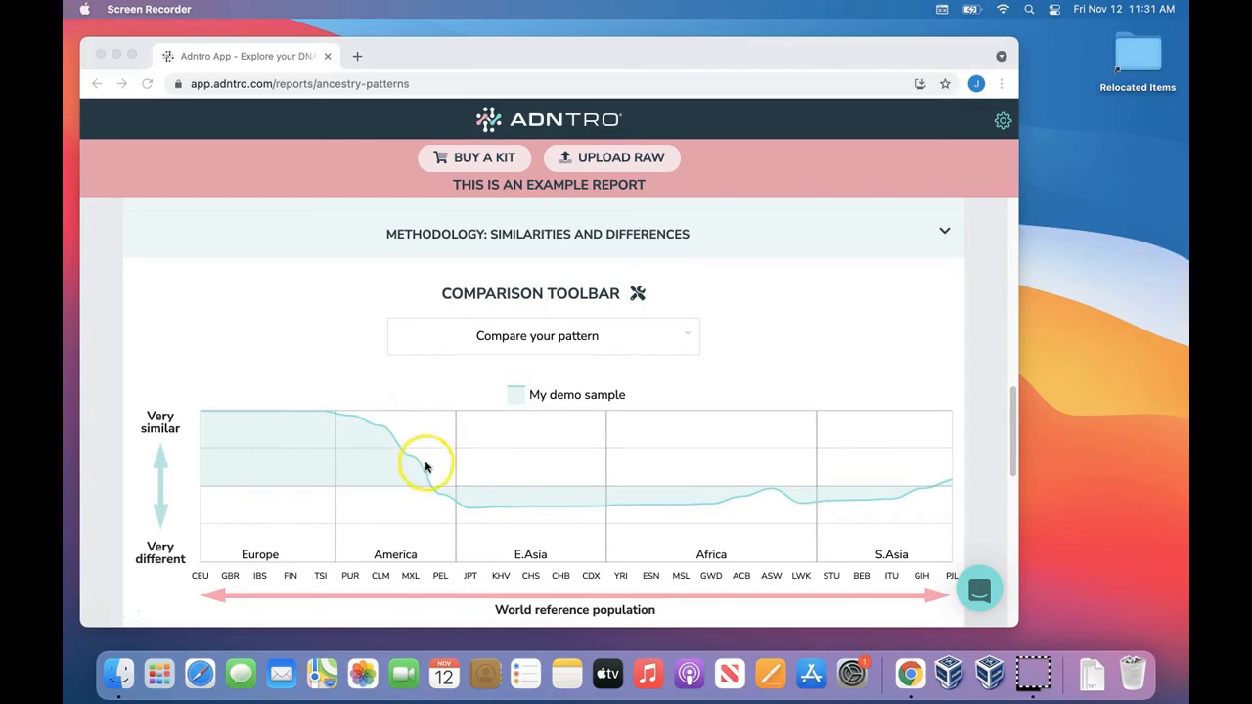
# - Compare the demo sample's pattern with the 1000 Genomes Africa population and view both curves in the chart
pyautogui.click(611, 342)
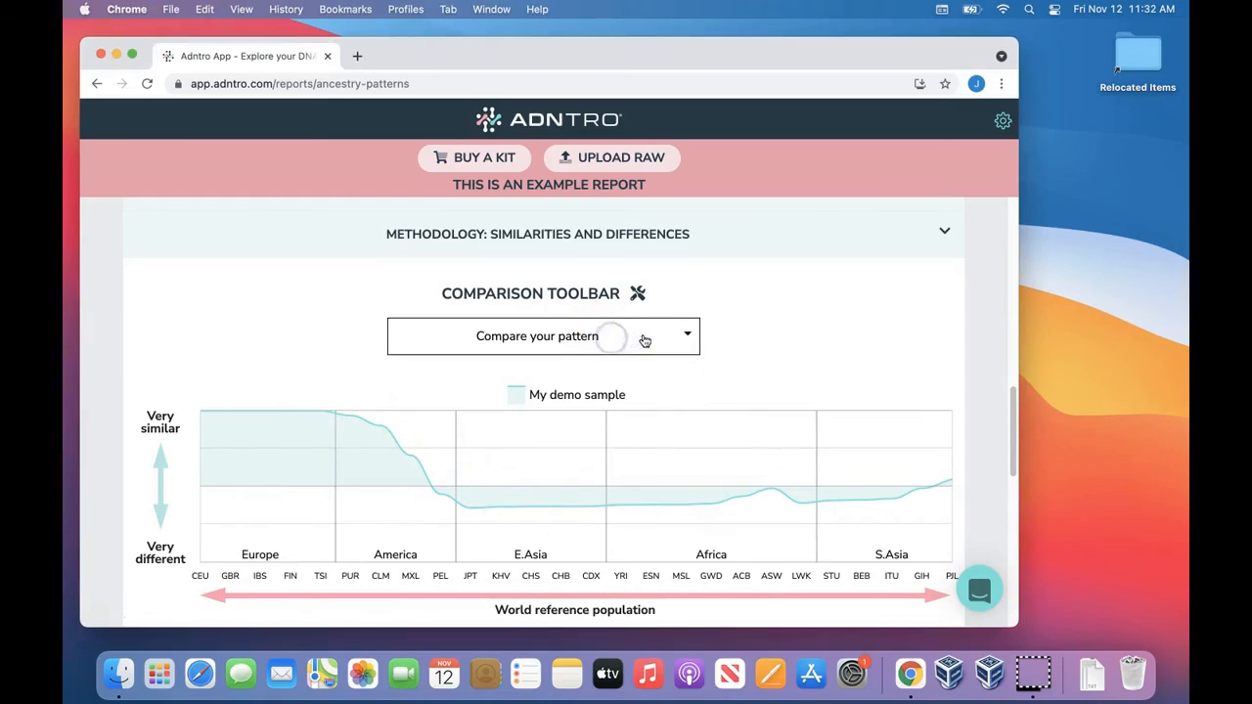
pyautogui.click(688, 338)
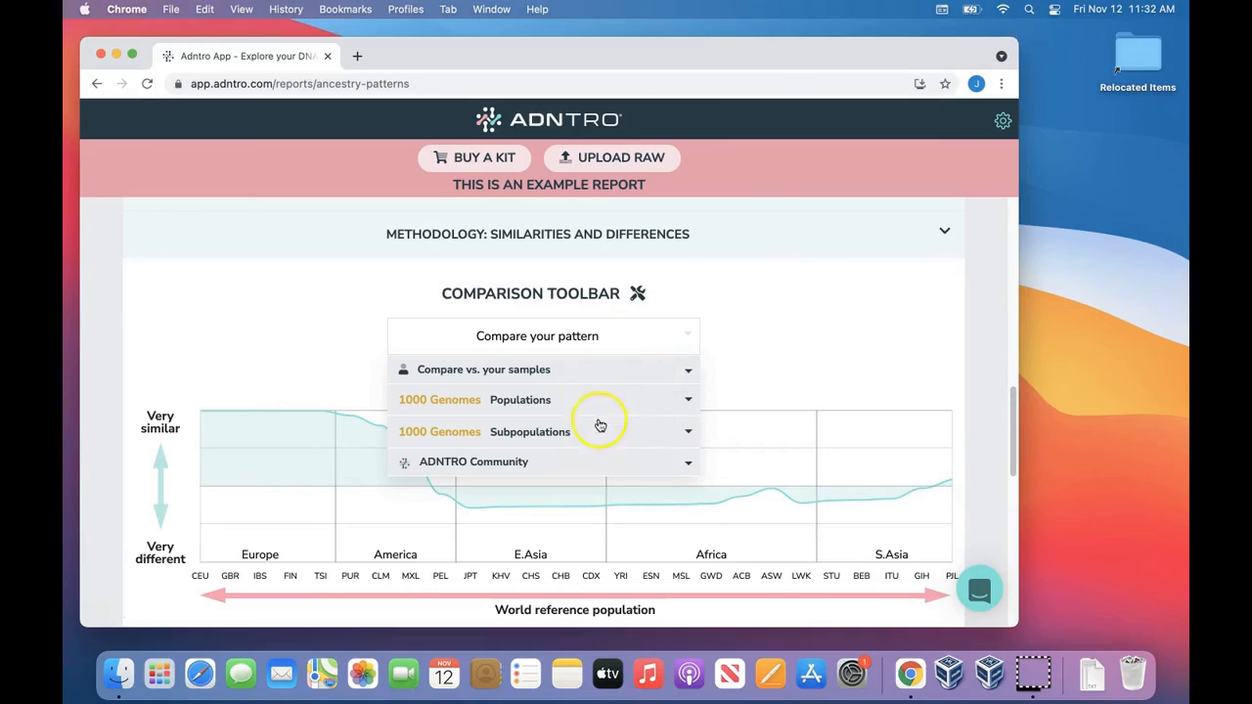
pyautogui.click(553, 404)
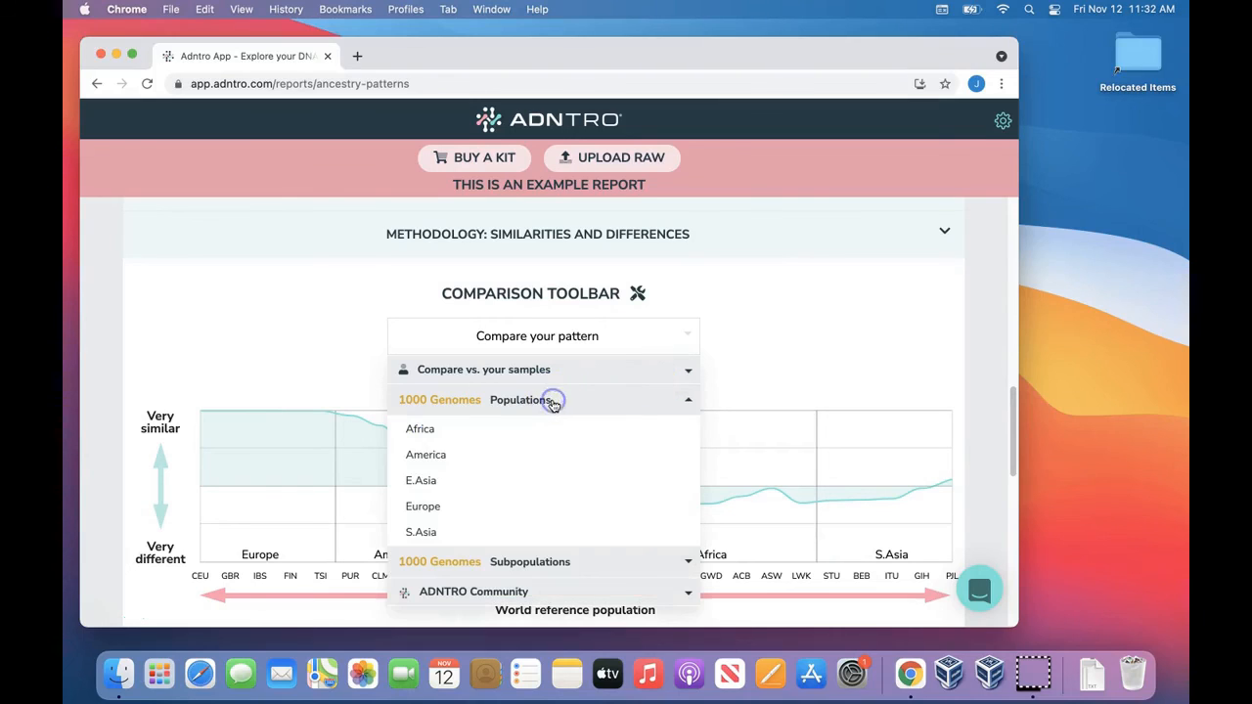
pyautogui.click(469, 432)
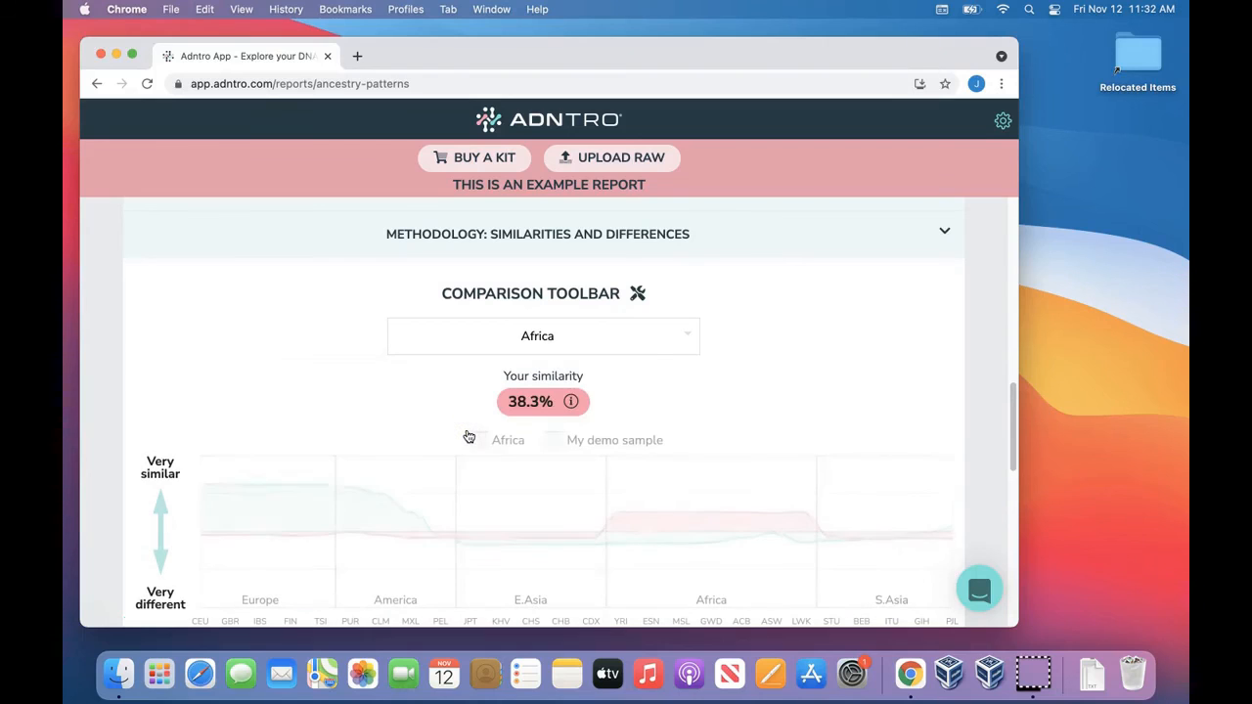
pyautogui.scroll(-2, 506, 470)
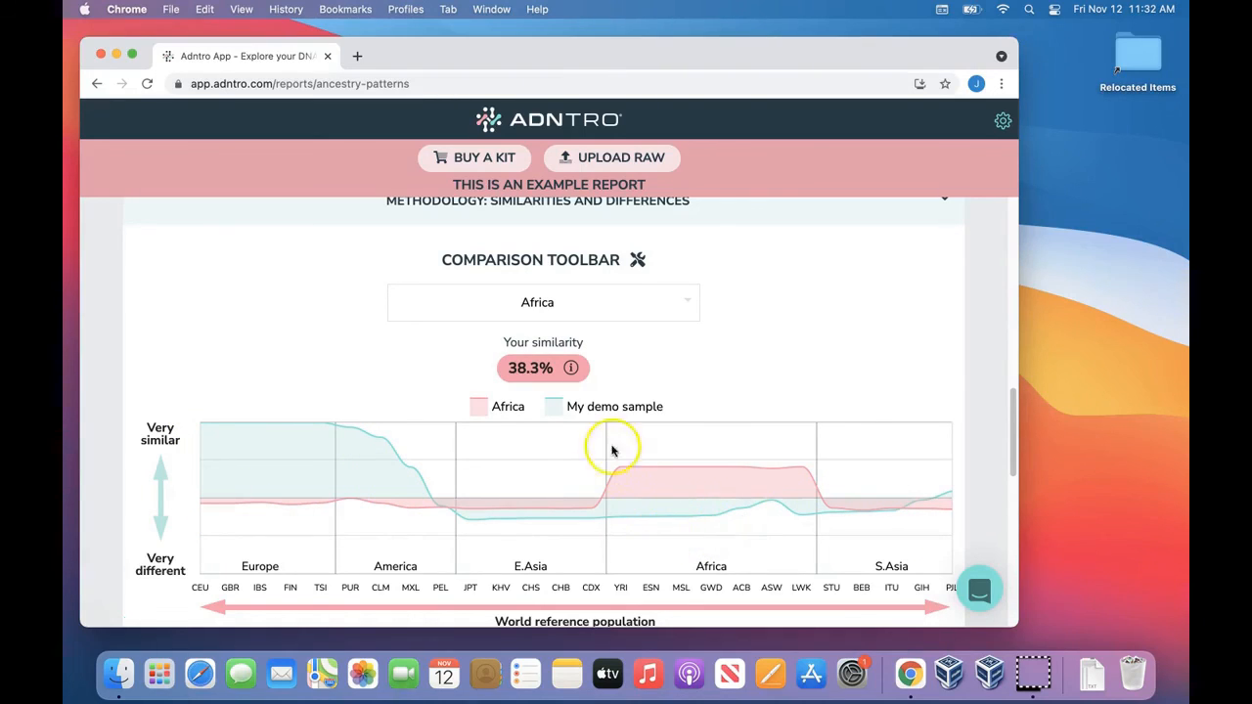
# - Switch the pattern comparison to the 1000 Genomes E.Asia population
pyautogui.click(669, 305)
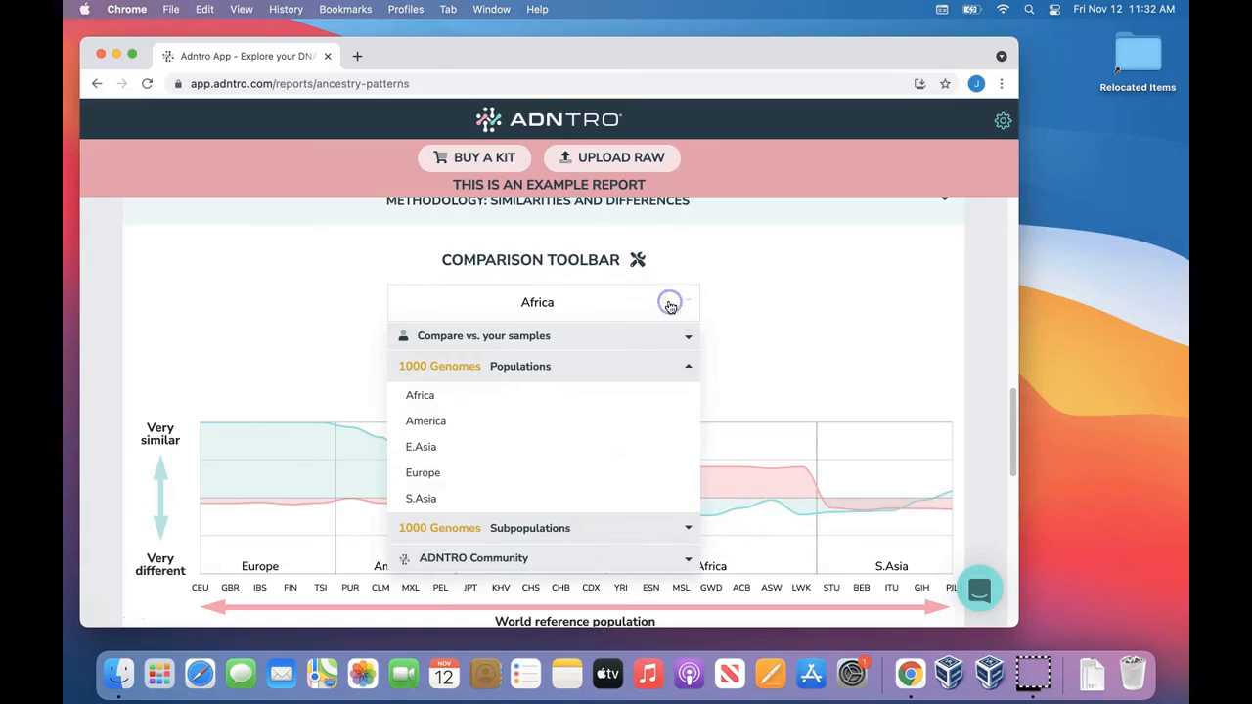
pyautogui.click(424, 447)
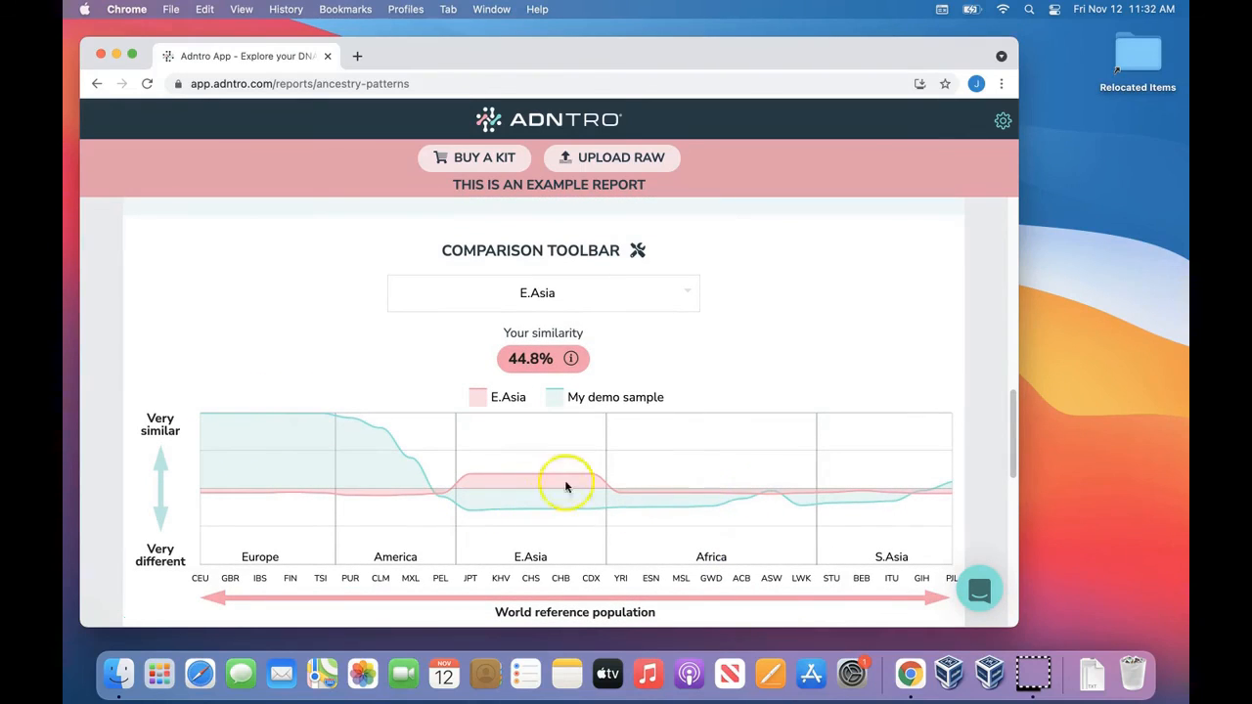
pyautogui.click(654, 295)
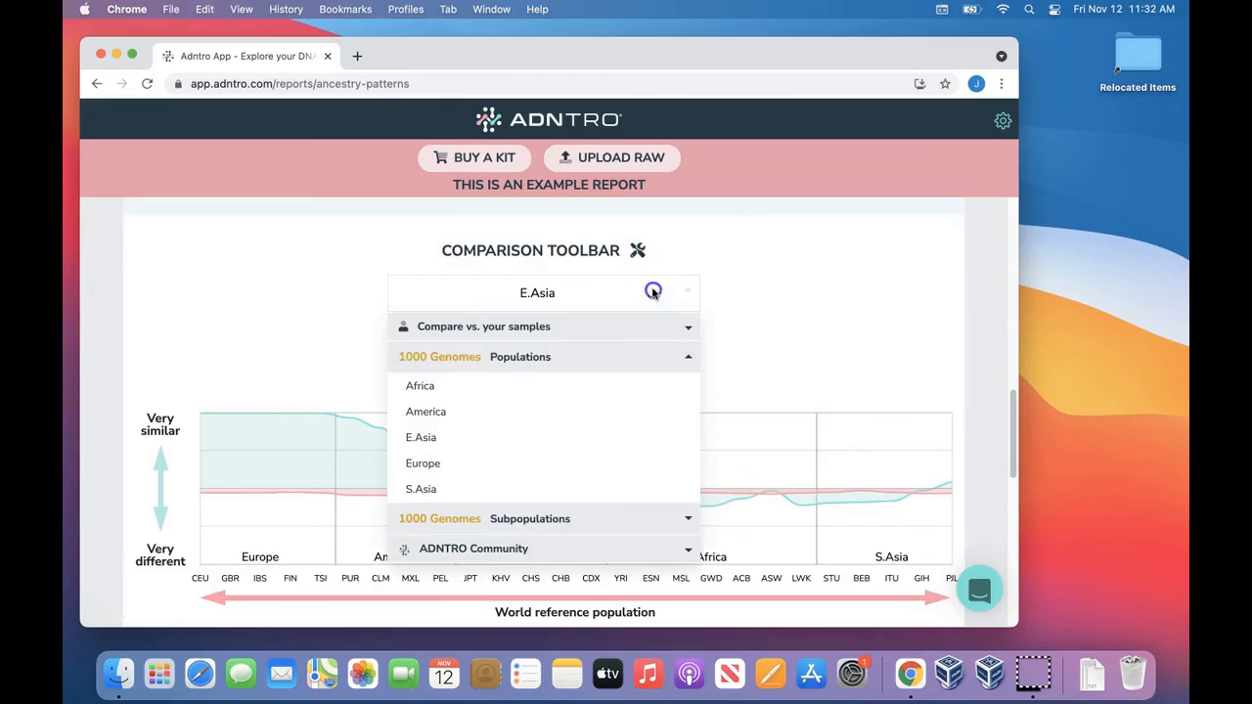
pyautogui.click(323, 376)
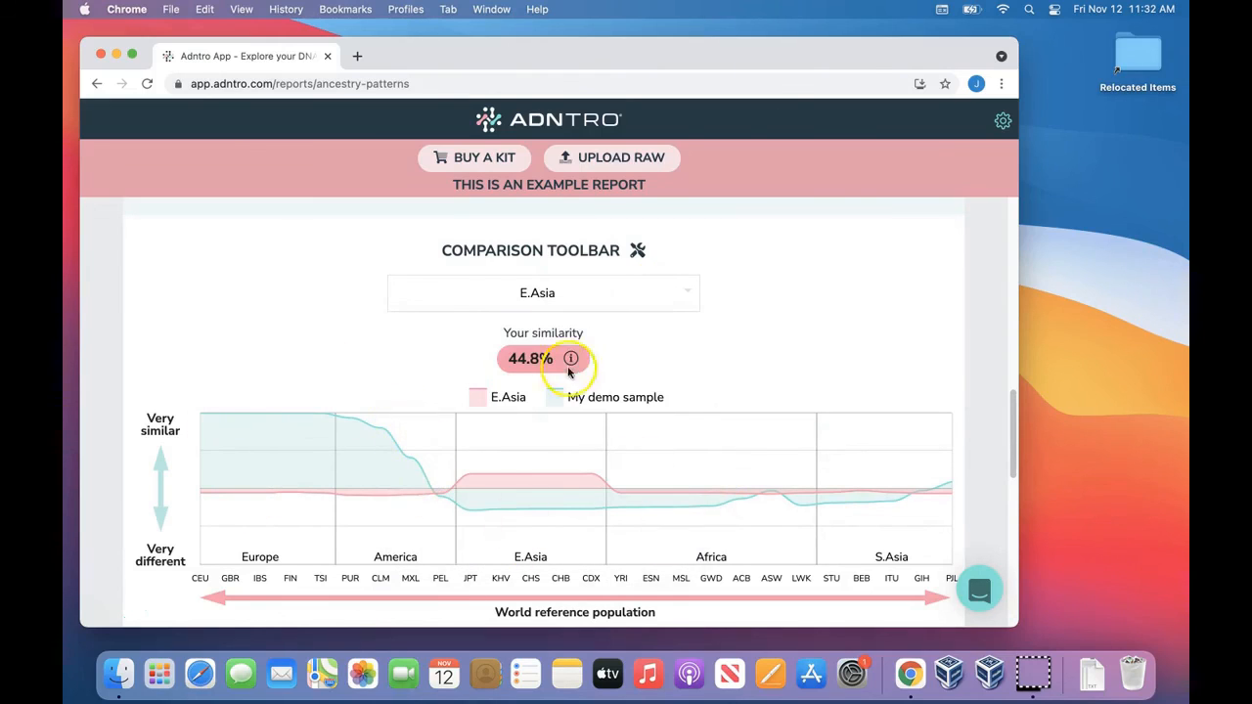
# - Review the ADNTRO Community comparison option and its sharing requirement, keeping E.Asia as the compared population
pyautogui.click(672, 288)
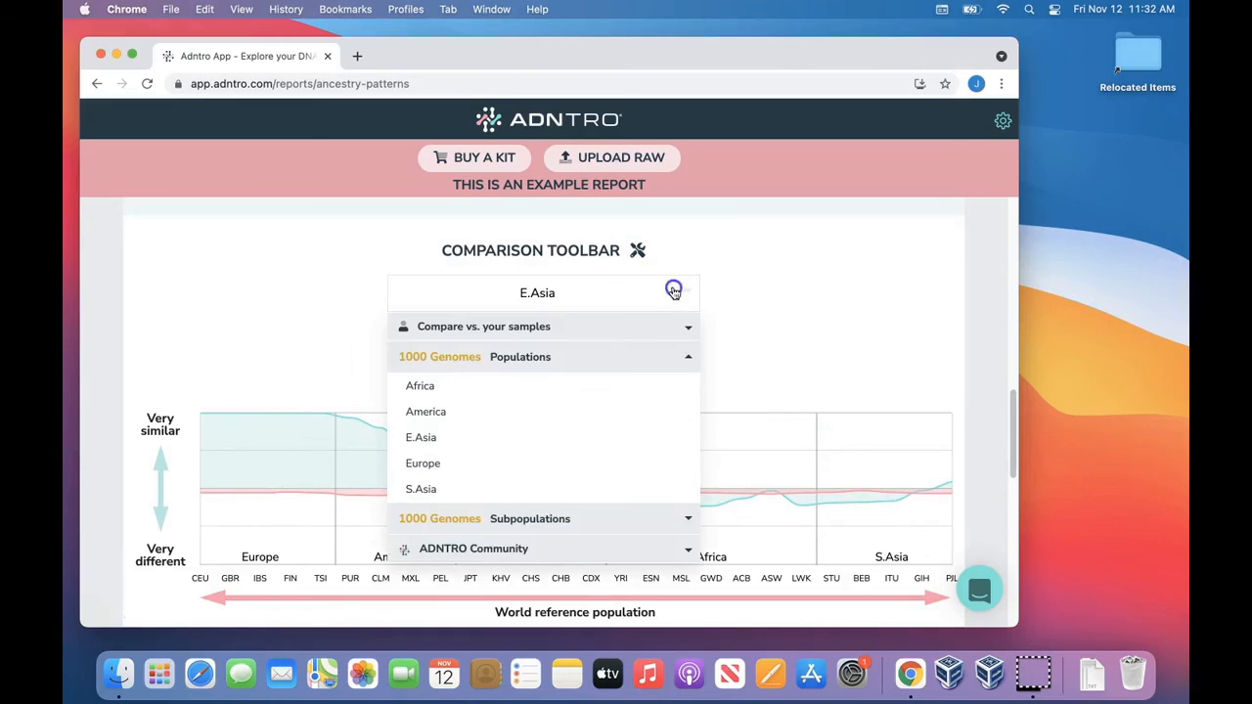
pyautogui.click(610, 553)
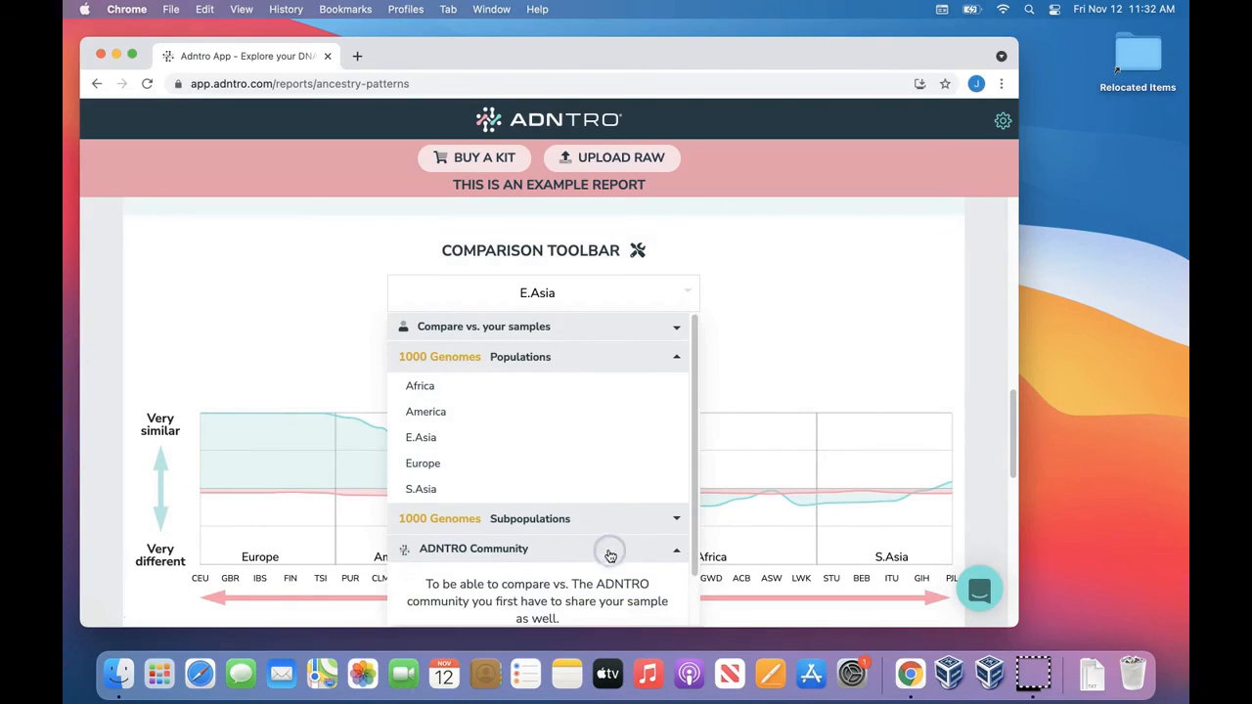
pyautogui.scroll(-2, 608, 513)
pyautogui.scroll(-2, 607, 514)
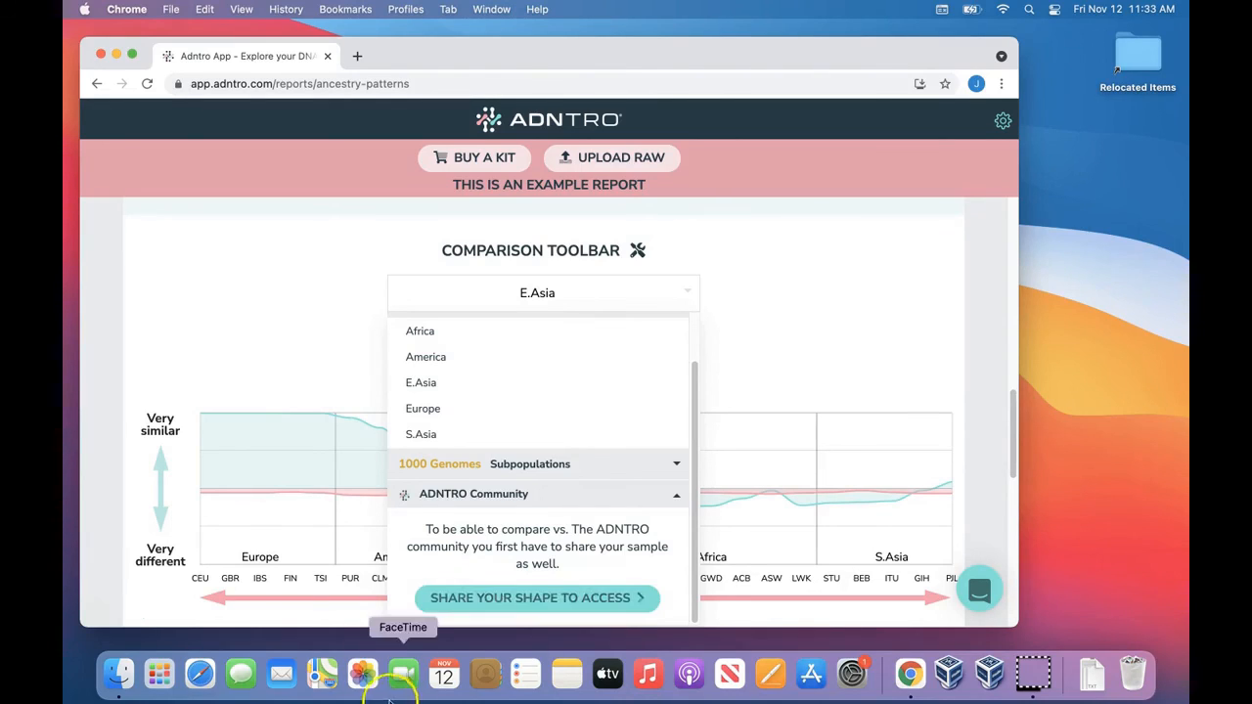
pyautogui.click(805, 327)
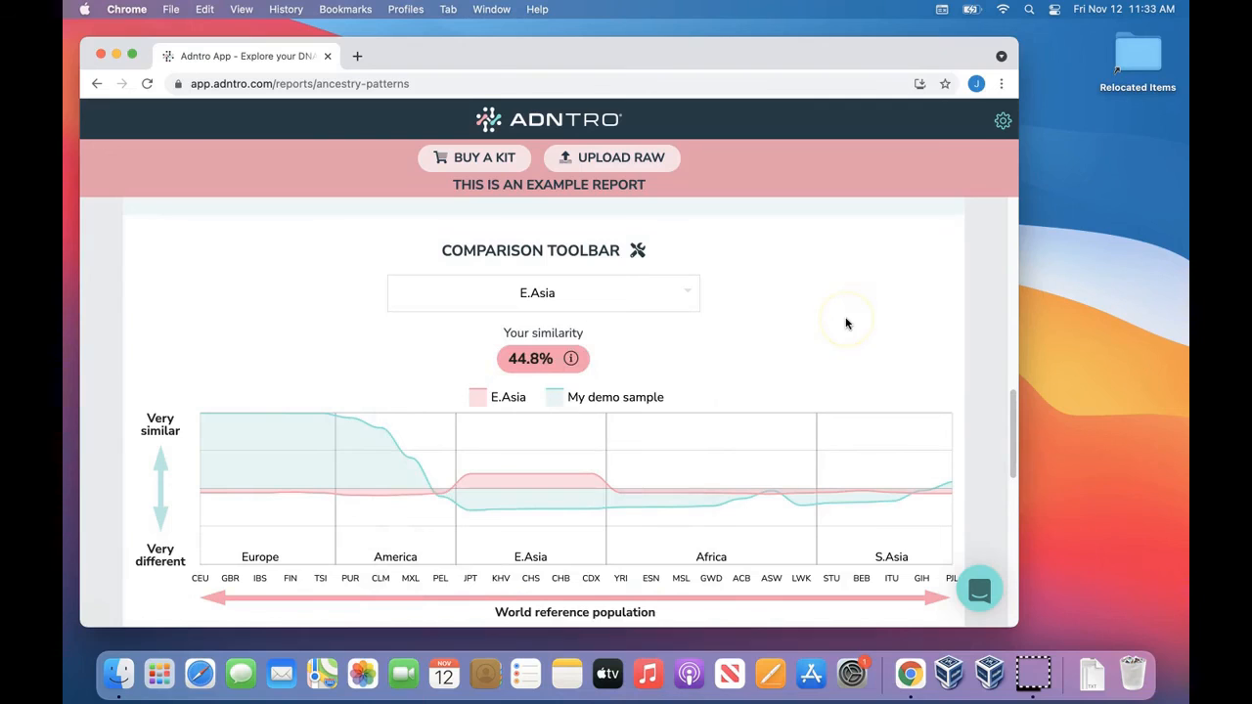
# - Look over the full E.Asia comparison chart and return to the Your genetic admixture section
pyautogui.scroll(-3, 847, 342)
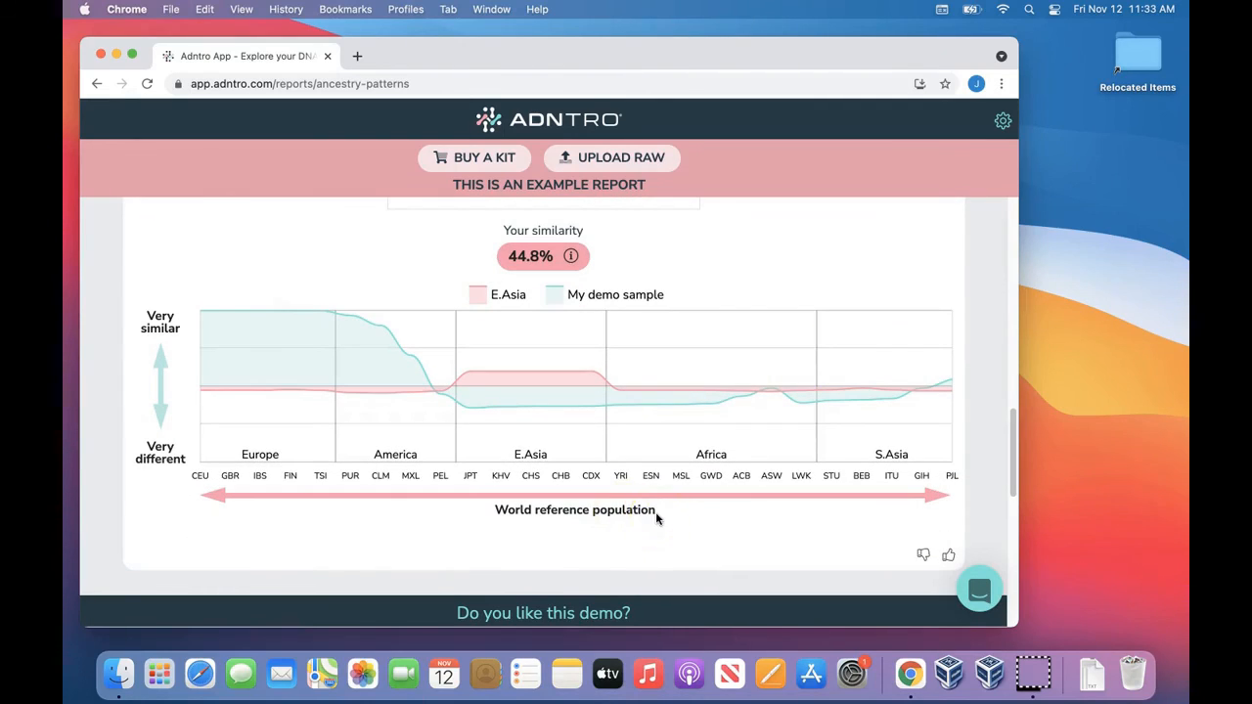
pyautogui.scroll(10, 626, 489)
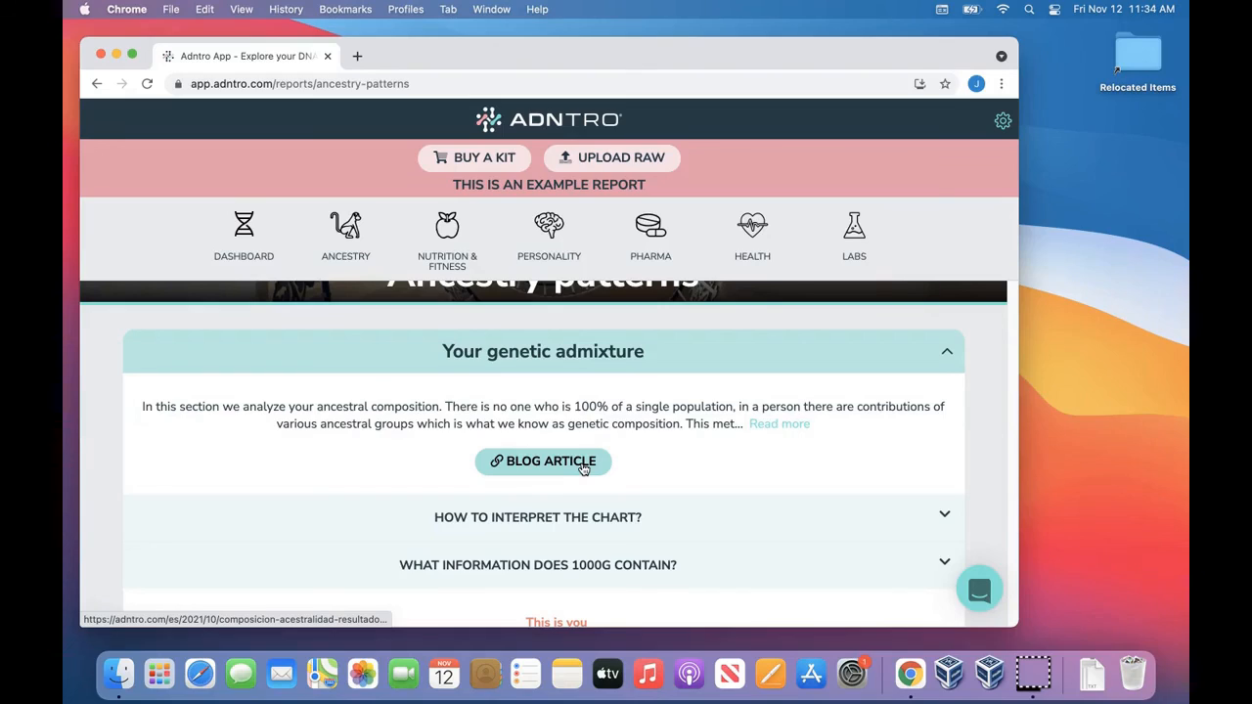